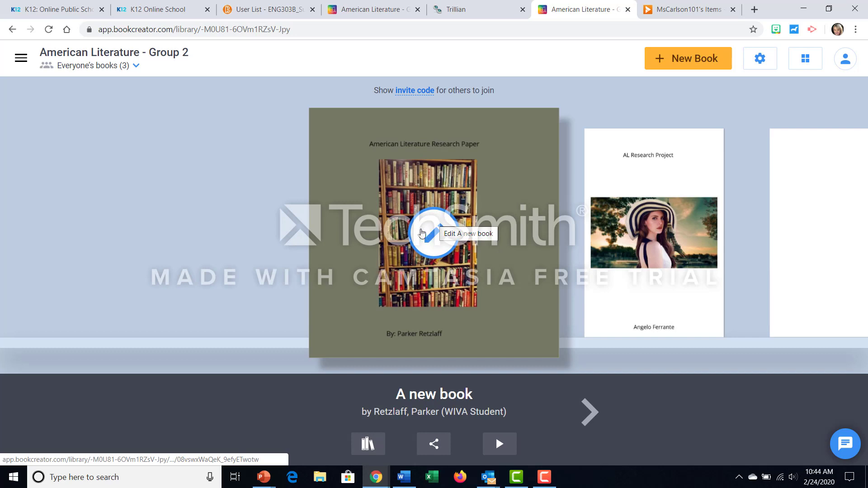
# Create a new book in the American Literature - Group 2 library with the Landscape 4:3 shape.
pyautogui.moveTo(434, 235)
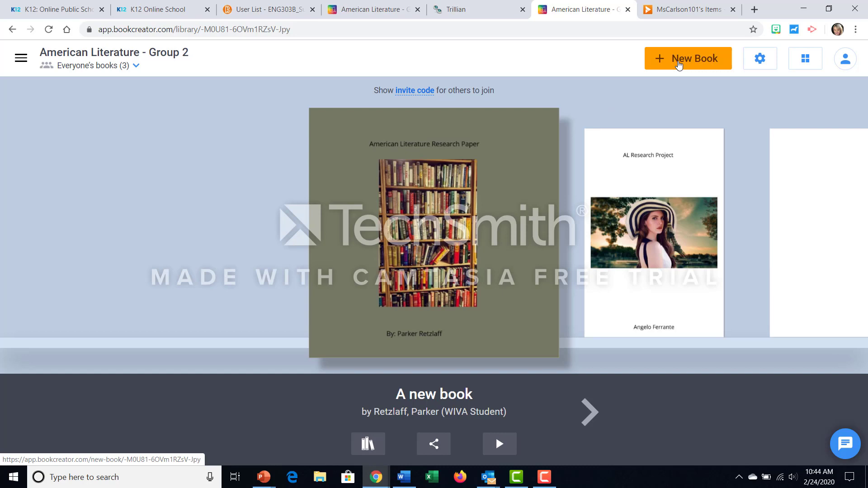
pyautogui.click(678, 64)
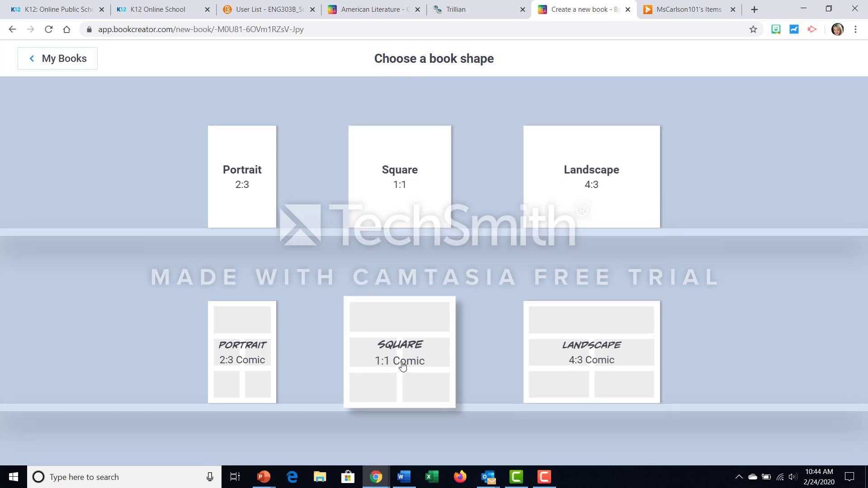
pyautogui.click(584, 186)
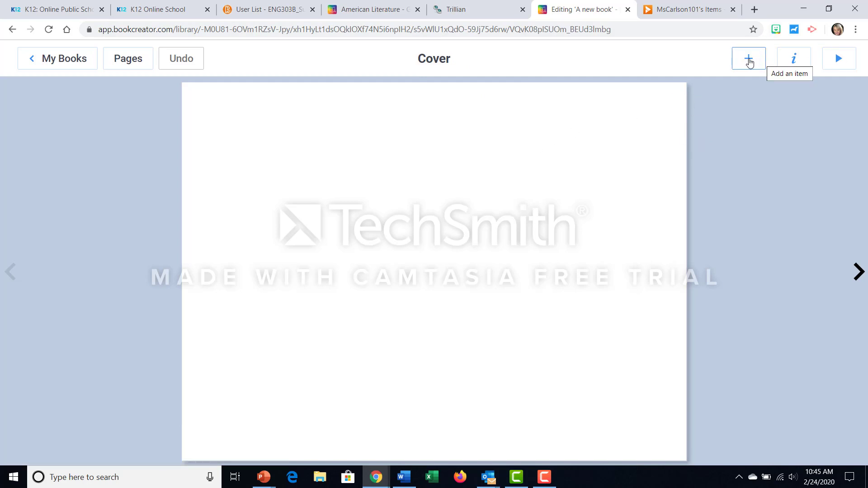
# Add a text item containing the student's name to the book cover.
pyautogui.click(746, 61)
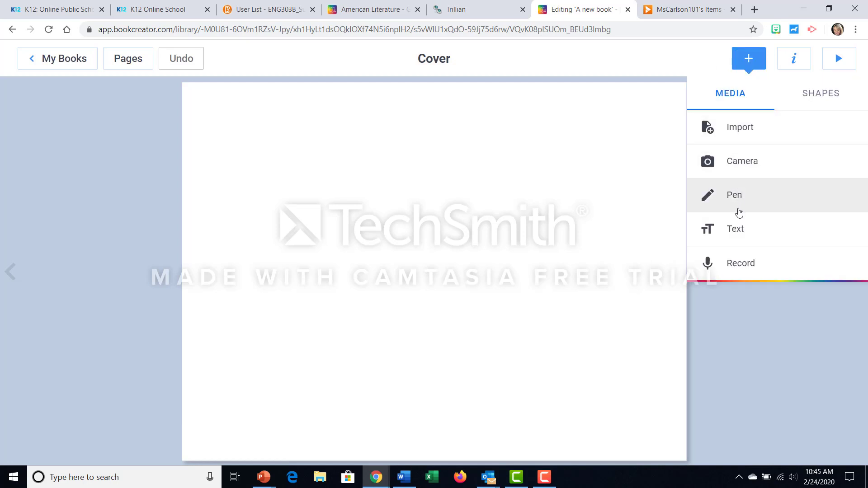
pyautogui.click(720, 234)
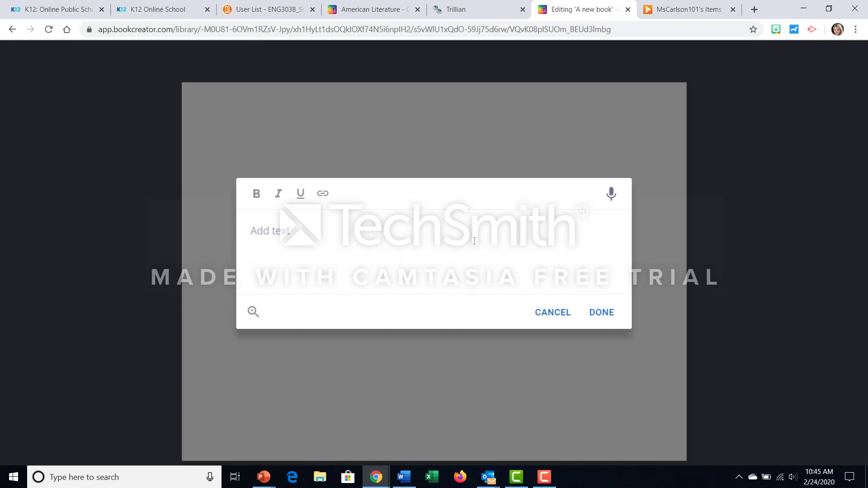
pyautogui.write('John Student')
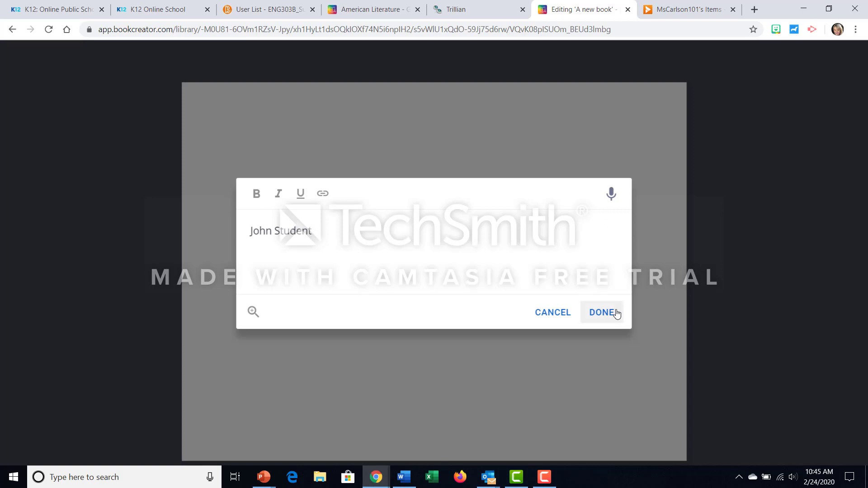
pyautogui.click(600, 311)
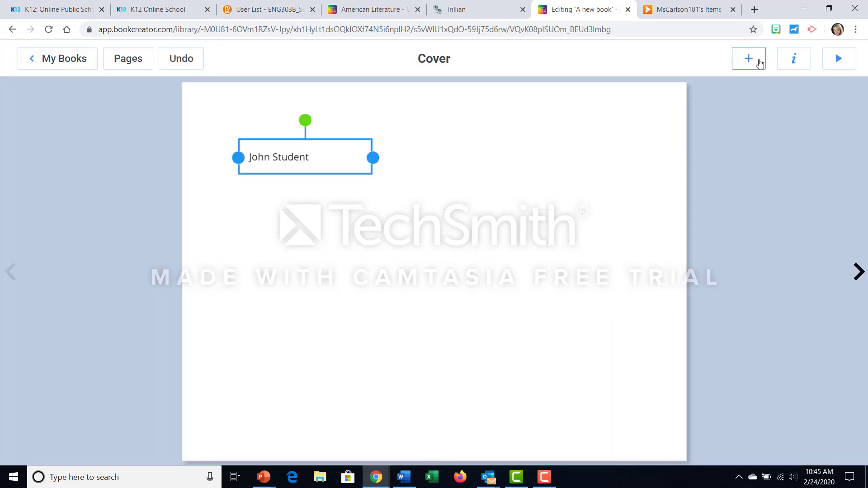
# Add a second text item reading "AL Research Paper" to the cover.
pyautogui.click(760, 62)
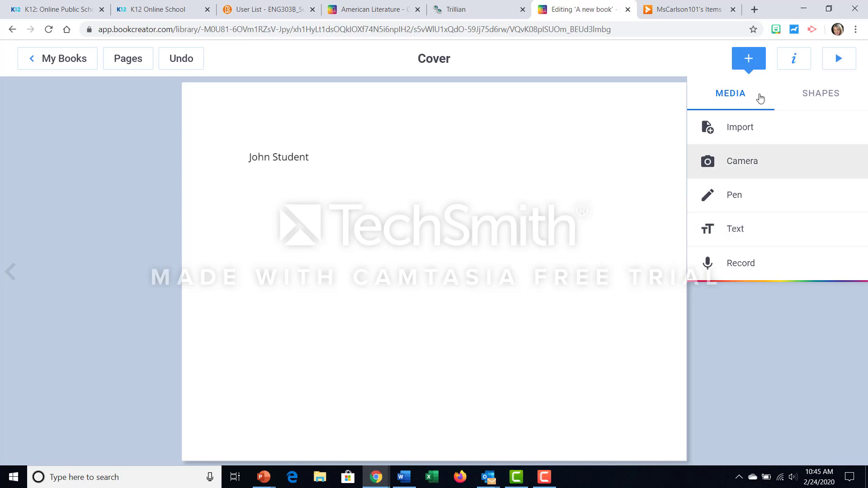
pyautogui.click(733, 231)
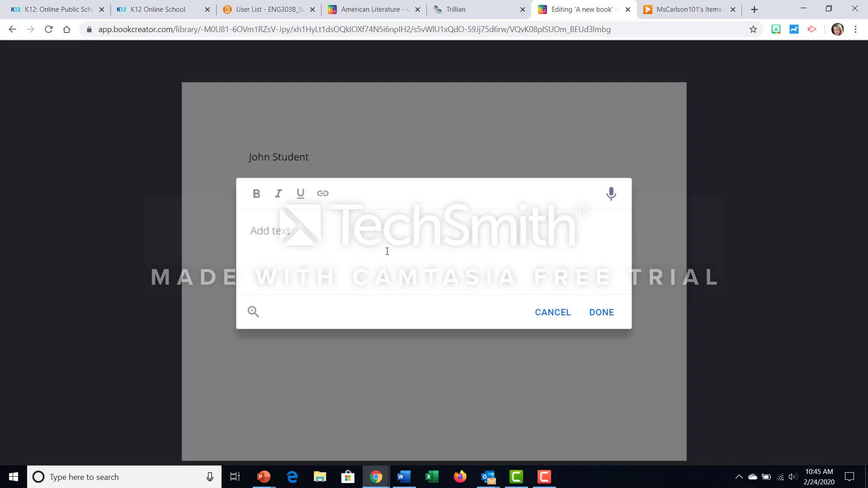
pyautogui.write('AL Research Pape')
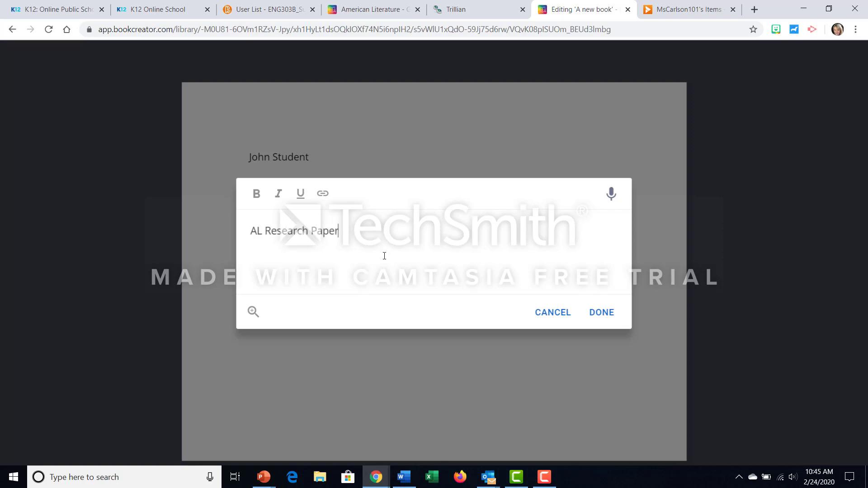
pyautogui.write('r')
pyautogui.click(597, 313)
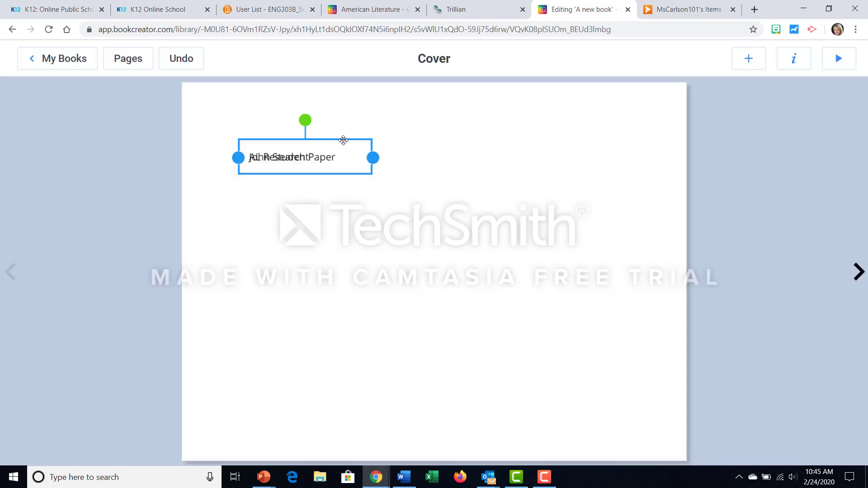
# Position the student name near the cover's upper middle and "AL Research Paper" near its lower middle.
pyautogui.moveTo(344, 140); pyautogui.dragTo(474, 364)
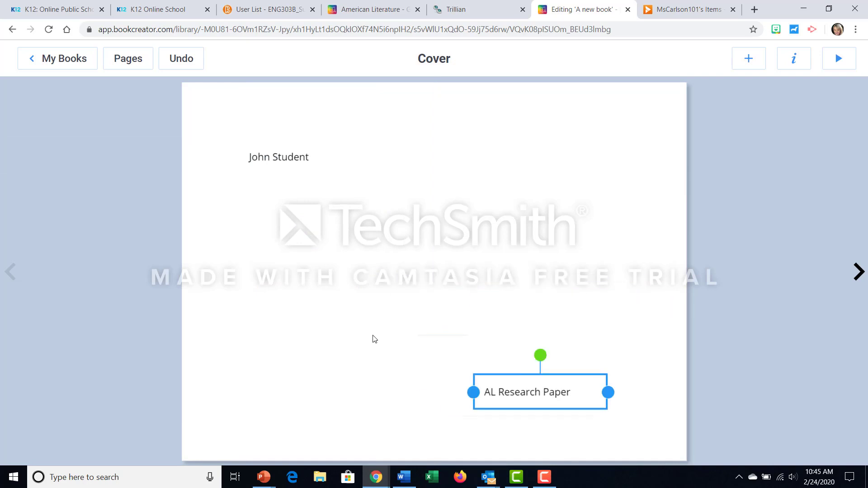
pyautogui.click(300, 162)
pyautogui.moveTo(284, 139); pyautogui.dragTo(413, 146)
pyautogui.click(544, 396)
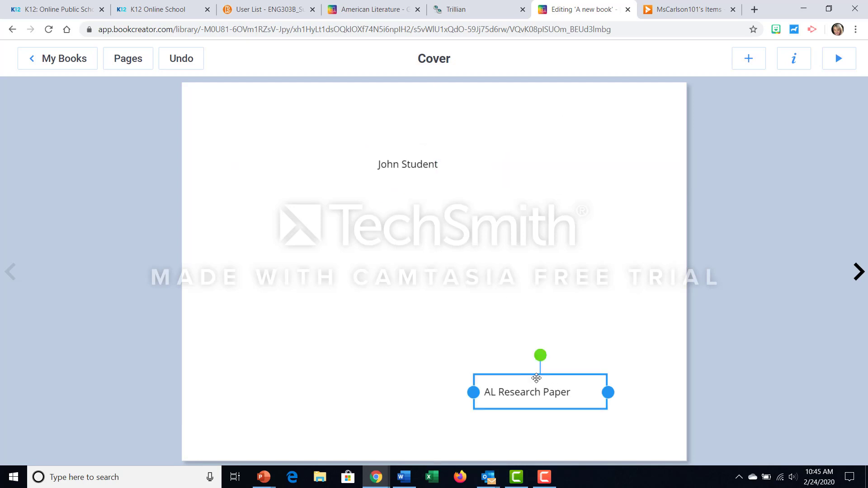
pyautogui.moveTo(537, 375); pyautogui.dragTo(414, 376)
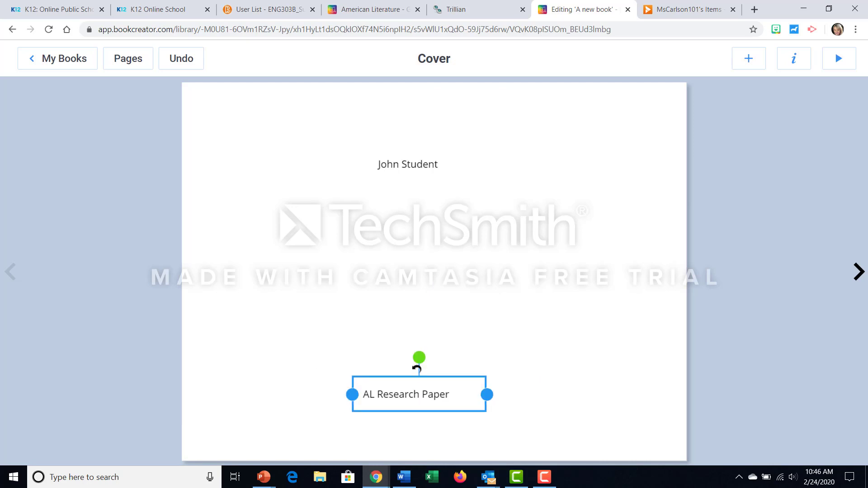
# Enlarge the student name text to size 129 and make it italic, trying bold as well.
pyautogui.click(431, 167)
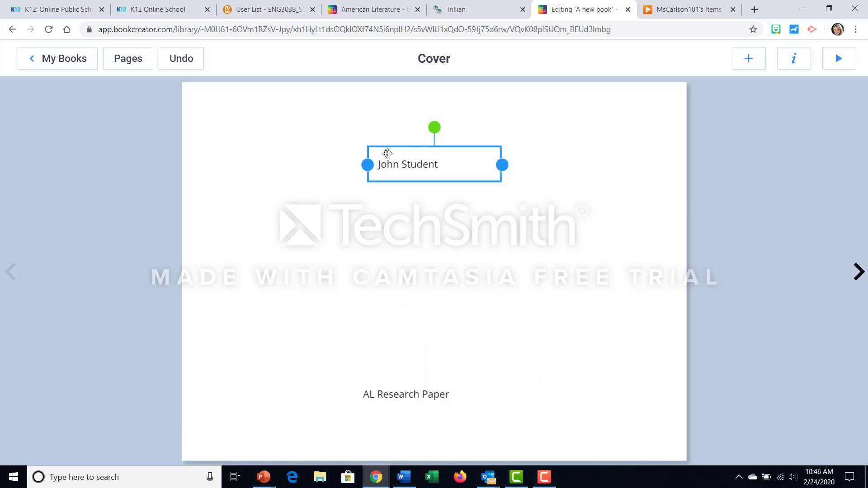
pyautogui.click(800, 59)
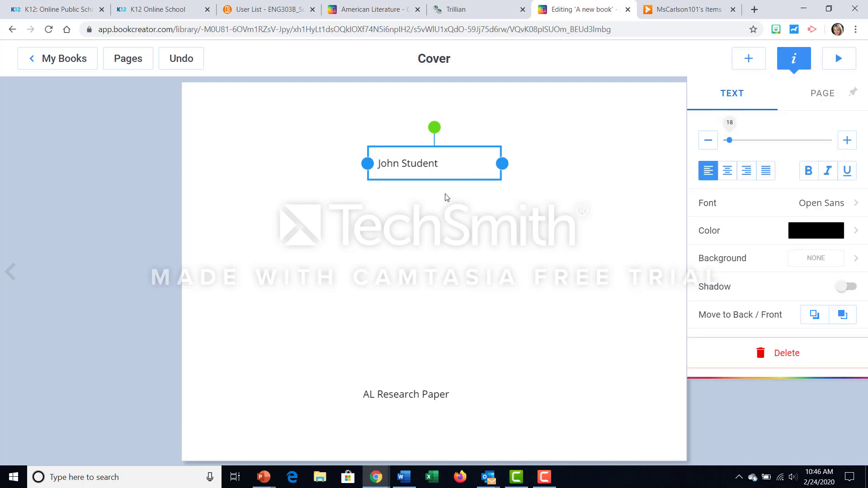
pyautogui.moveTo(728, 140); pyautogui.dragTo(778, 140)
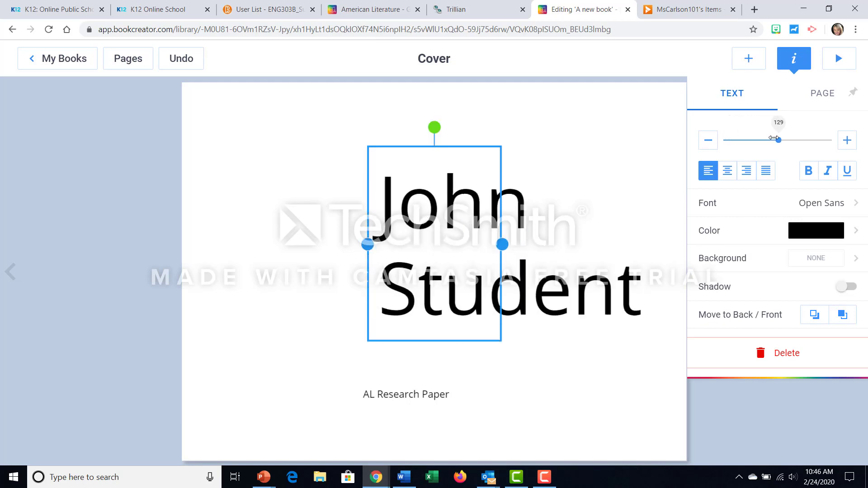
pyautogui.click(808, 171)
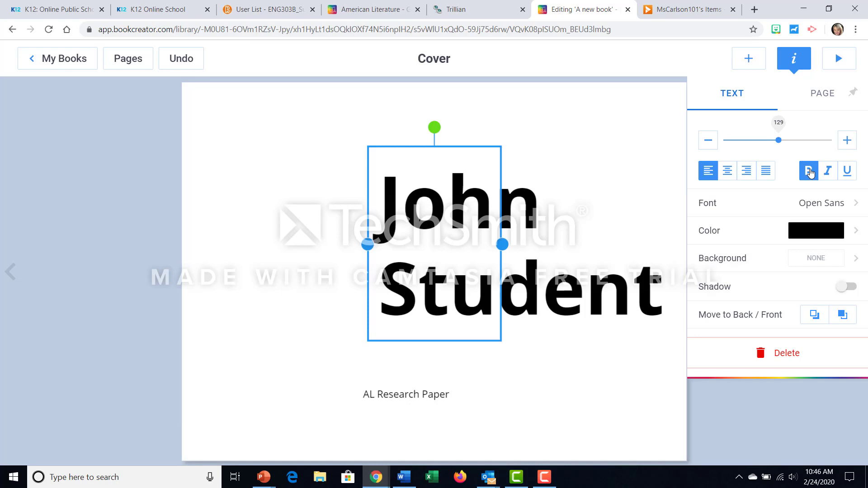
pyautogui.click(827, 171)
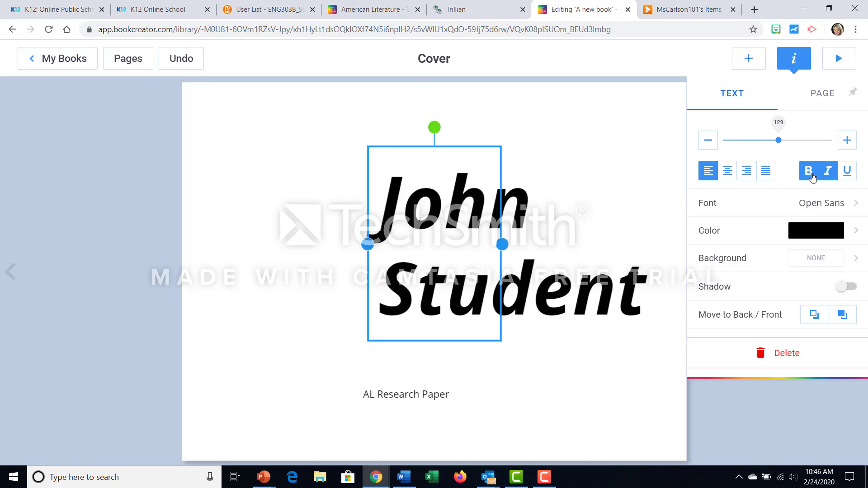
pyautogui.click(809, 171)
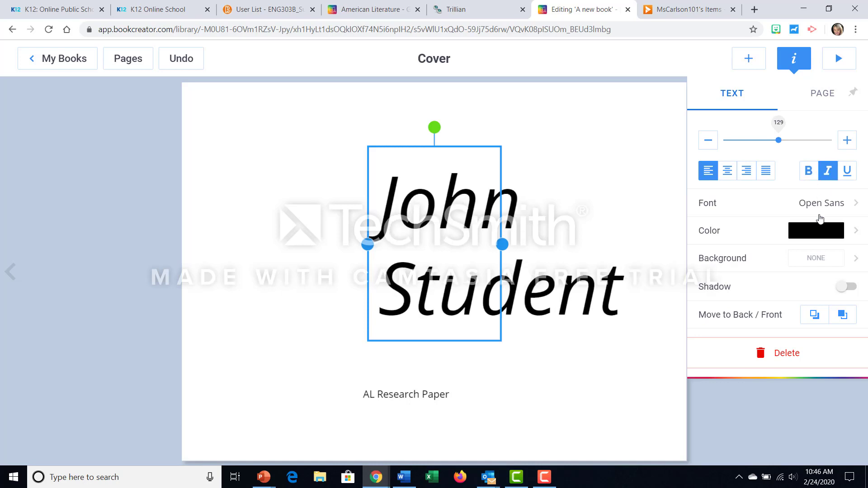
# Format the student name text in red Montserrat, replacing the italic style with bold.
pyautogui.click(815, 231)
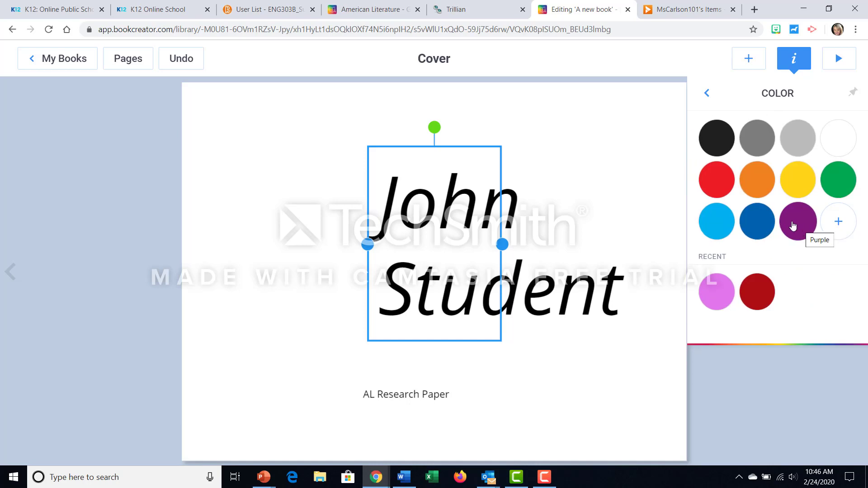
pyautogui.click(721, 183)
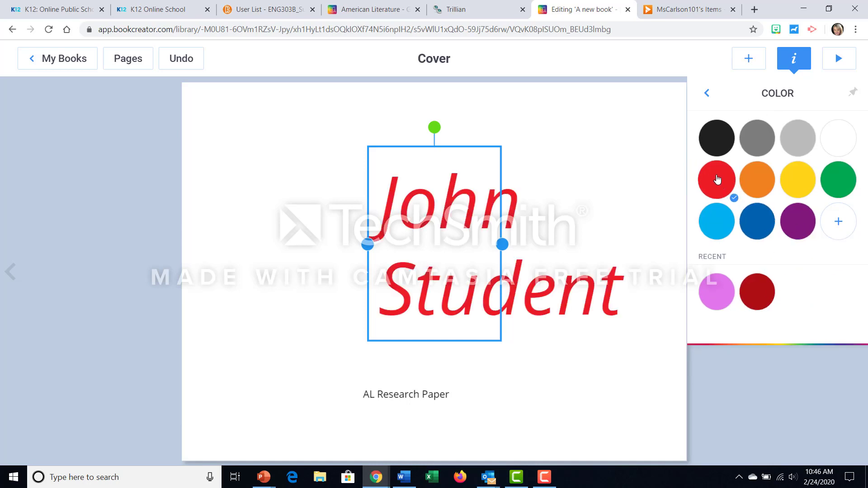
pyautogui.click(709, 95)
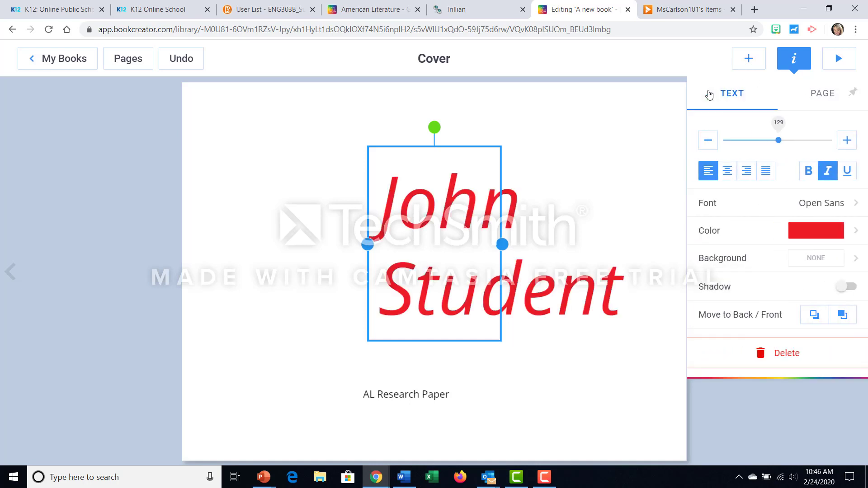
pyautogui.click(849, 205)
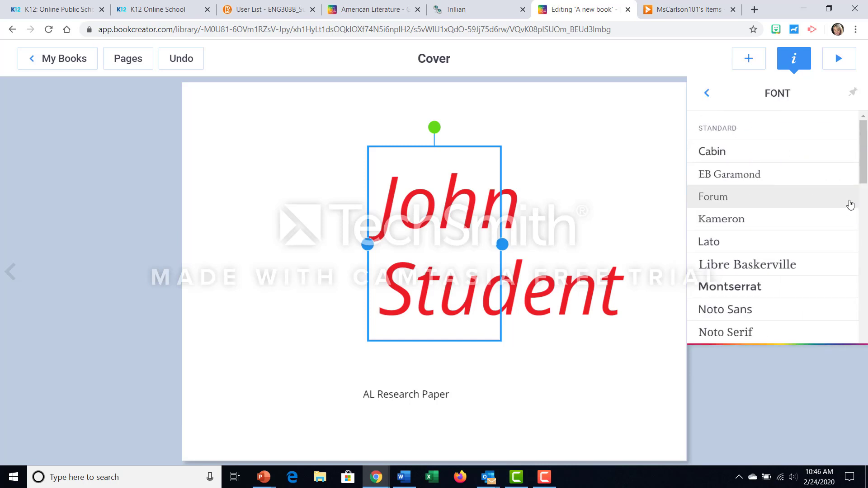
pyautogui.click(733, 287)
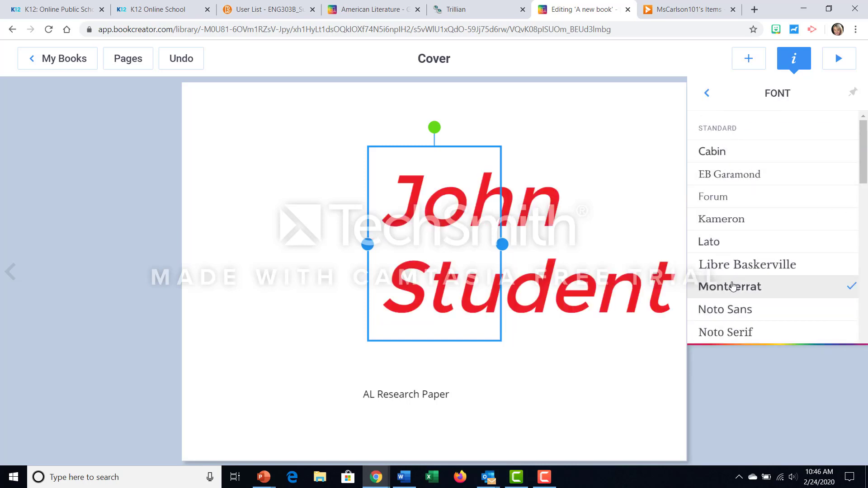
pyautogui.click(707, 93)
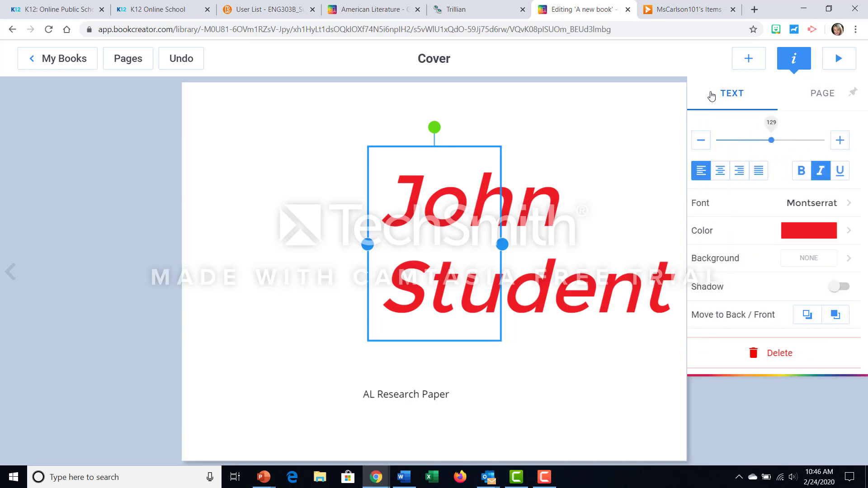
pyautogui.click(827, 174)
pyautogui.click(802, 174)
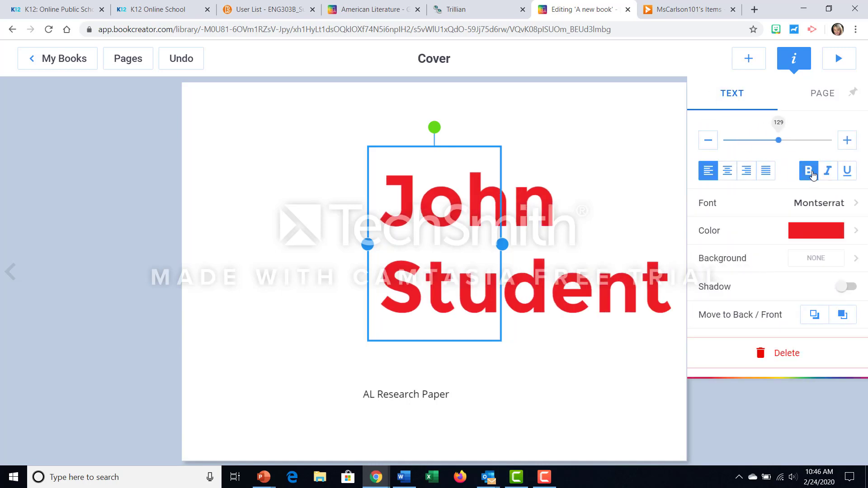
# Widen the student name's text box to nearly the full cover width and move it up, keeping its wording.
pyautogui.moveTo(367, 239); pyautogui.dragTo(201, 239)
pyautogui.moveTo(503, 244); pyautogui.dragTo(686, 244)
pyautogui.moveTo(544, 156); pyautogui.dragTo(538, 122)
pyautogui.doubleClick(479, 233)
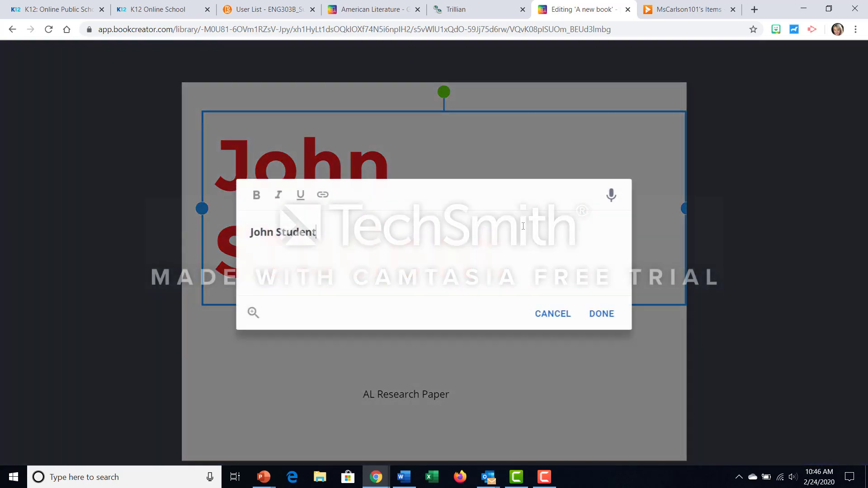
pyautogui.click(601, 313)
# Set the student name text to size 83 with centre alignment and centre its box horizontally on the cover.
pyautogui.click(800, 66)
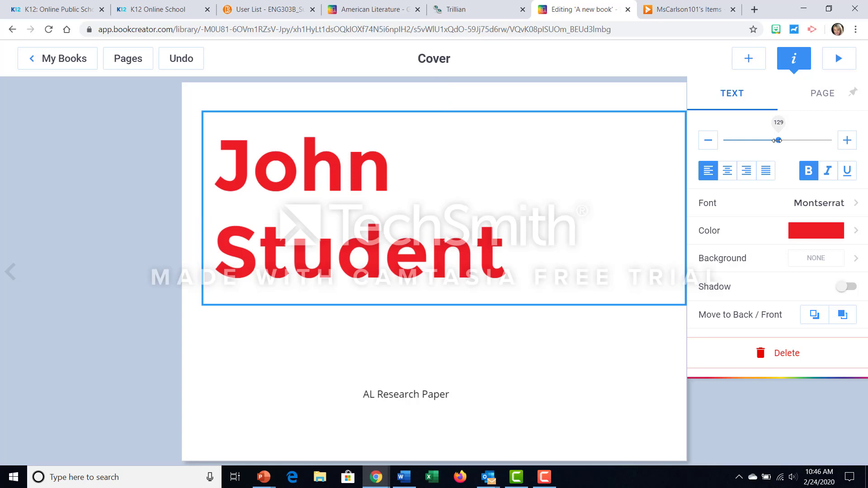
pyautogui.moveTo(777, 140); pyautogui.dragTo(759, 140)
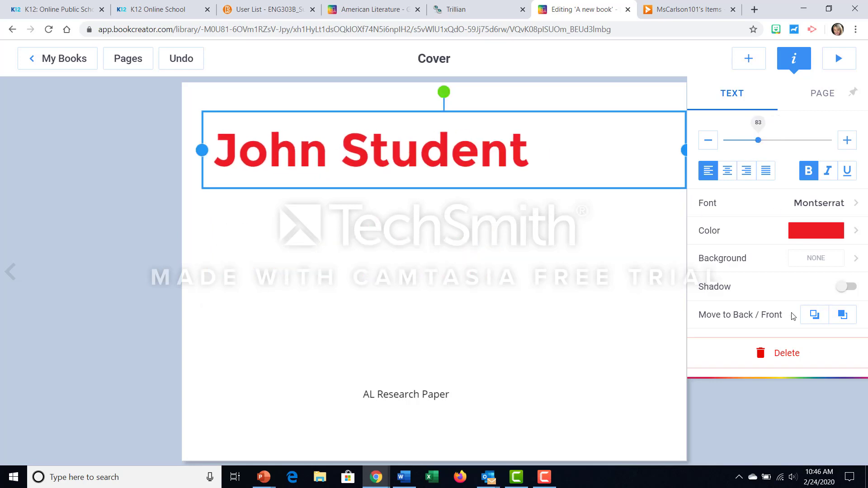
pyautogui.click(727, 172)
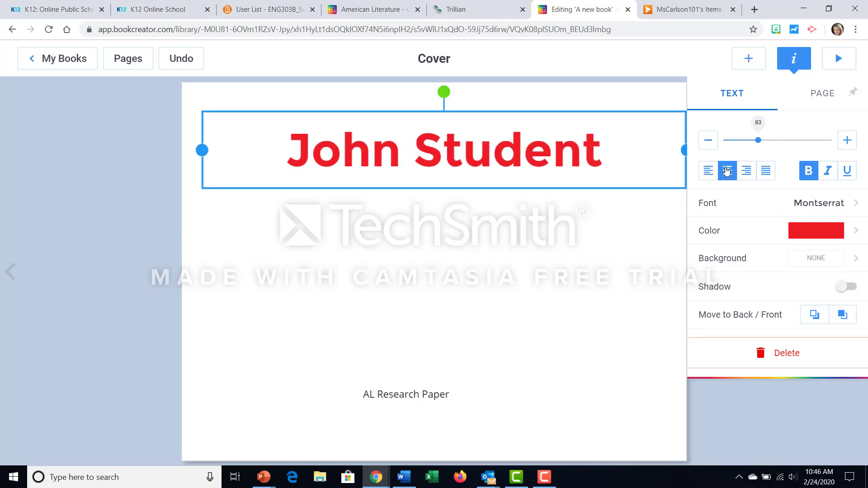
pyautogui.moveTo(485, 185); pyautogui.dragTo(476, 187)
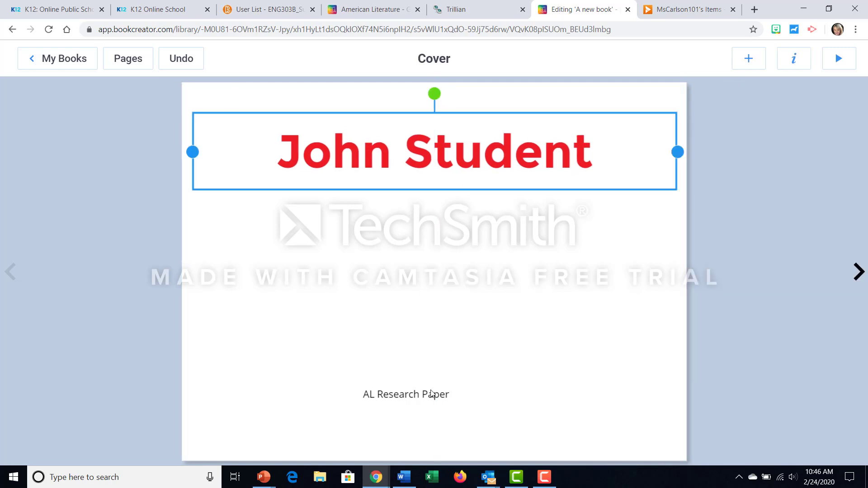
# Set the "AL Research Paper" text size to 110.
pyautogui.click(430, 394)
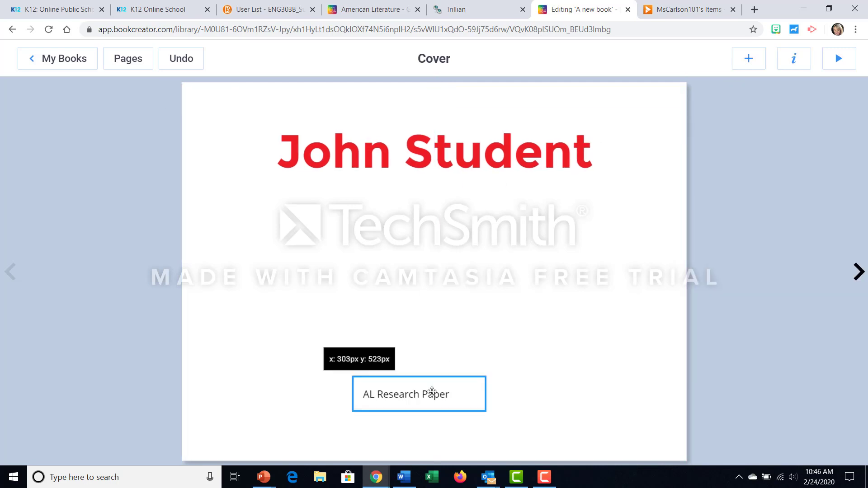
pyautogui.click(784, 67)
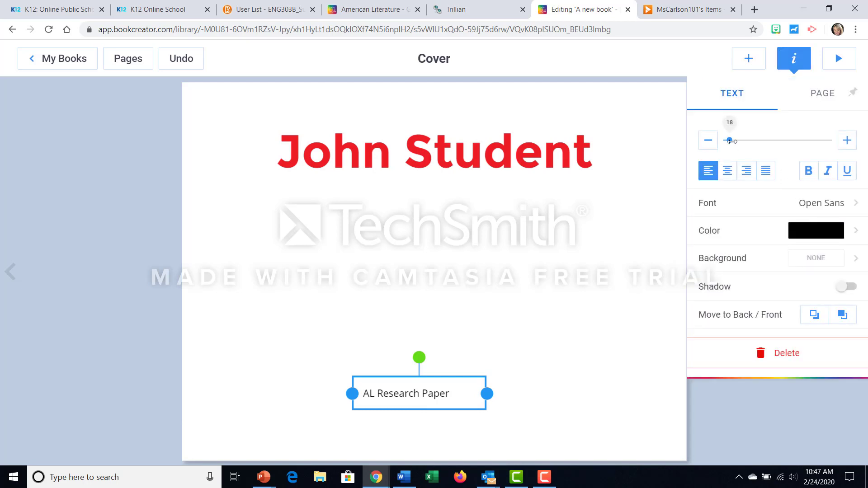
pyautogui.moveTo(731, 140); pyautogui.dragTo(770, 141)
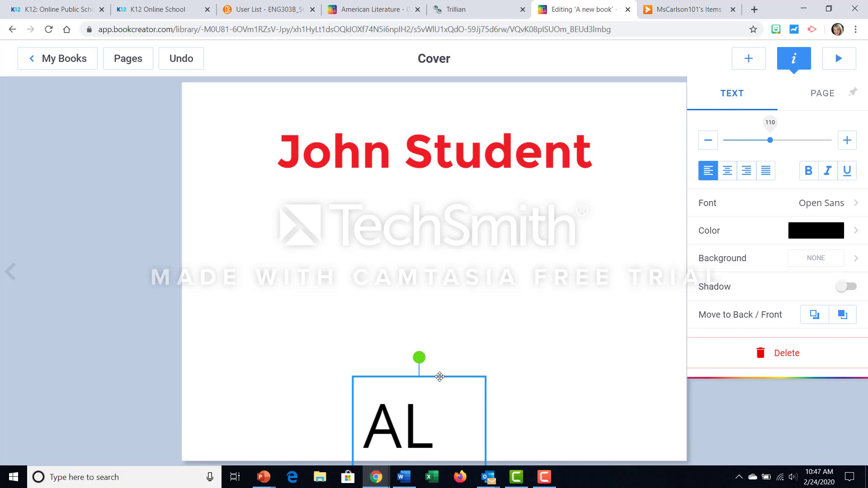
# Move the "AL Research Paper" text box up below the student name and widen it to the full cover width.
pyautogui.moveTo(439, 377); pyautogui.dragTo(435, 288)
pyautogui.moveTo(483, 410); pyautogui.dragTo(687, 409)
pyautogui.moveTo(559, 289); pyautogui.dragTo(497, 230)
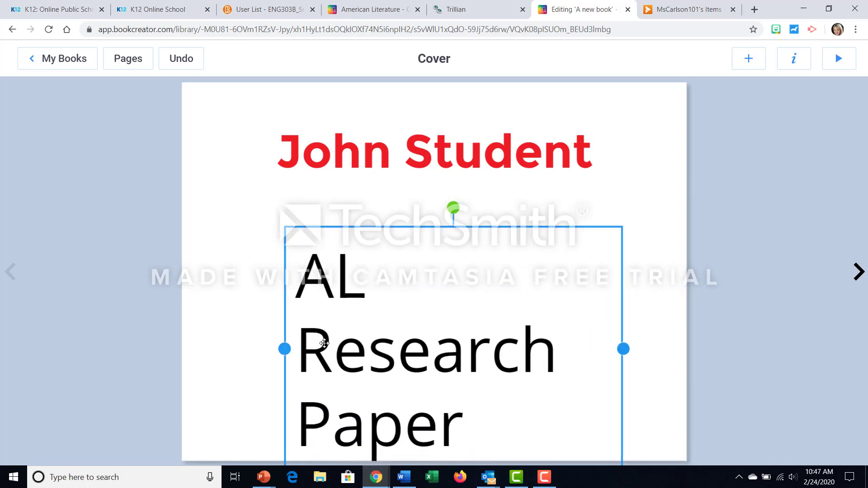
pyautogui.moveTo(285, 349); pyautogui.dragTo(182, 352)
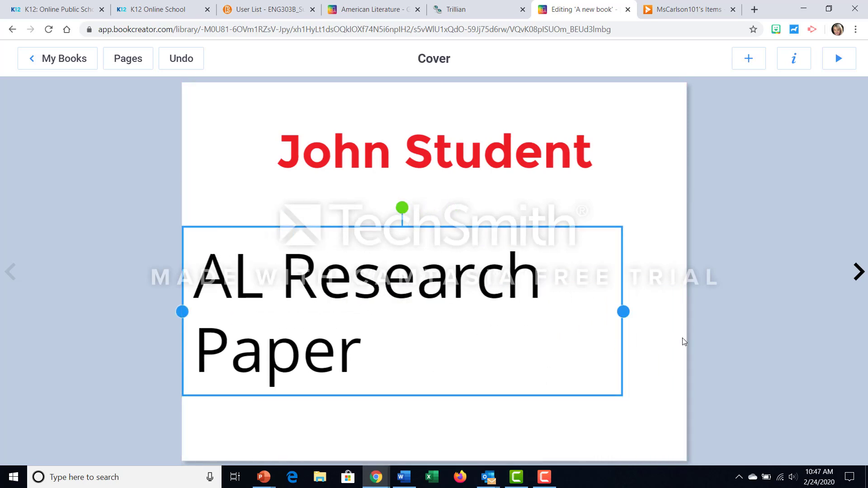
pyautogui.moveTo(613, 308); pyautogui.dragTo(676, 310)
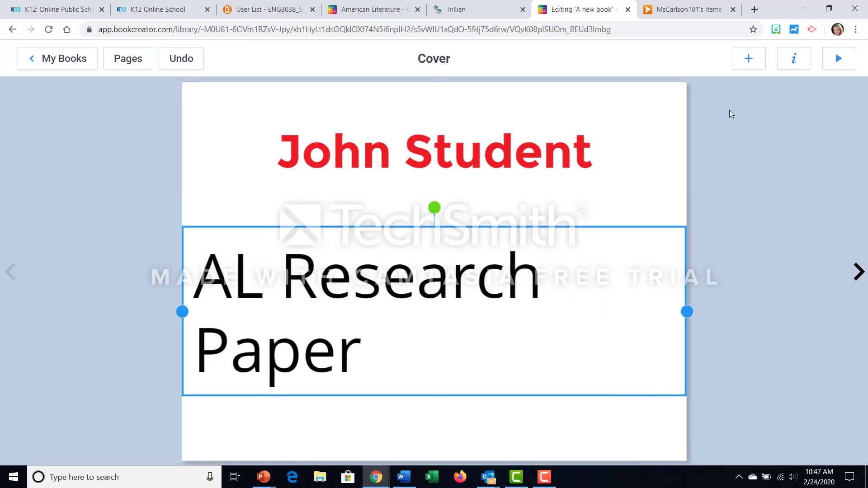
# Set the "AL Research Paper" text to size 88 with centre alignment and move its box to the bottom of the cover.
pyautogui.click(782, 62)
pyautogui.moveTo(771, 140); pyautogui.dragTo(761, 141)
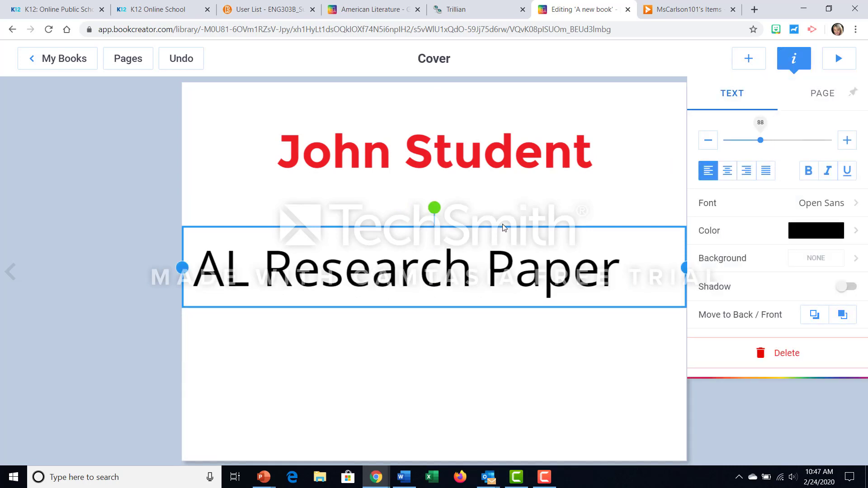
pyautogui.click(727, 170)
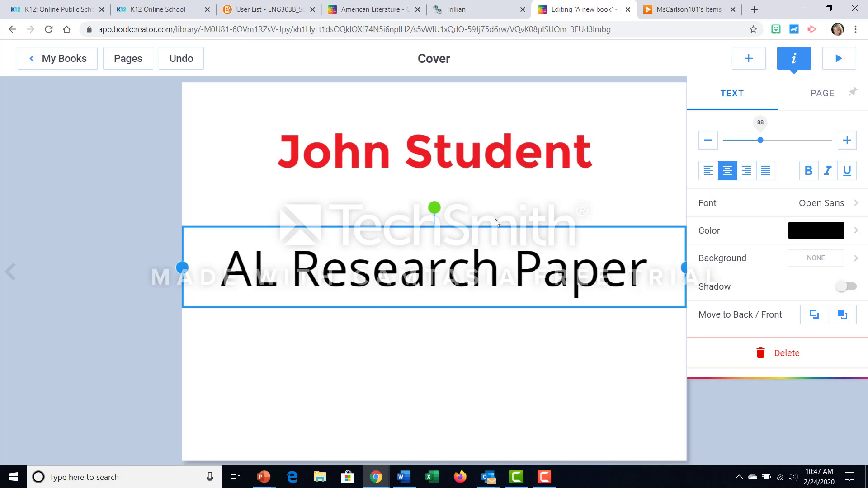
pyautogui.moveTo(494, 226); pyautogui.dragTo(490, 368)
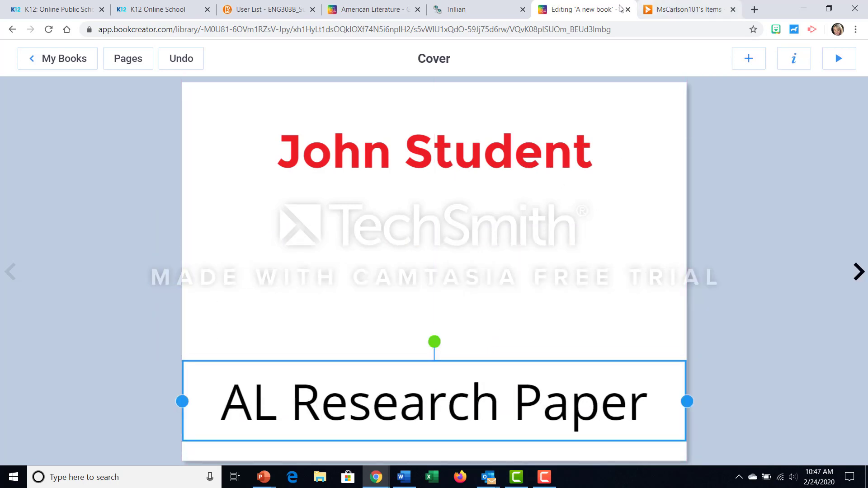
# Import the red mushroom image file 8 from the Ladybug Surprise folder and shrink it to fit between the student name and the title.
pyautogui.click(740, 64)
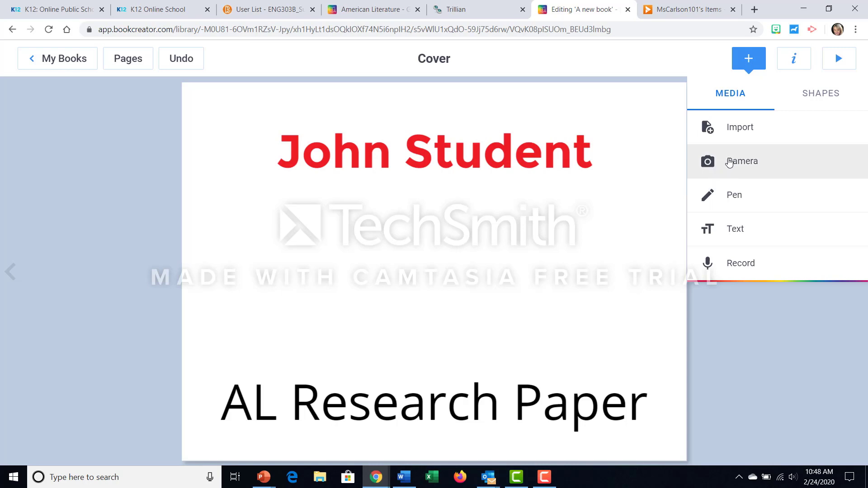
pyautogui.click(709, 129)
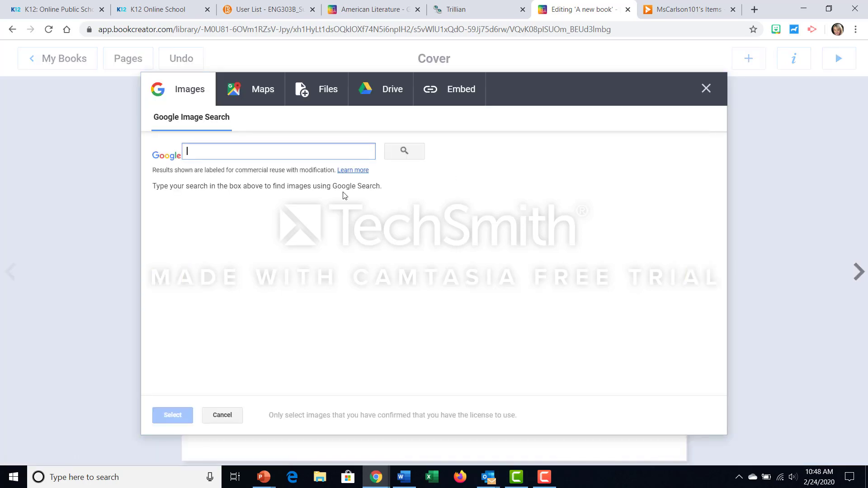
pyautogui.click(314, 92)
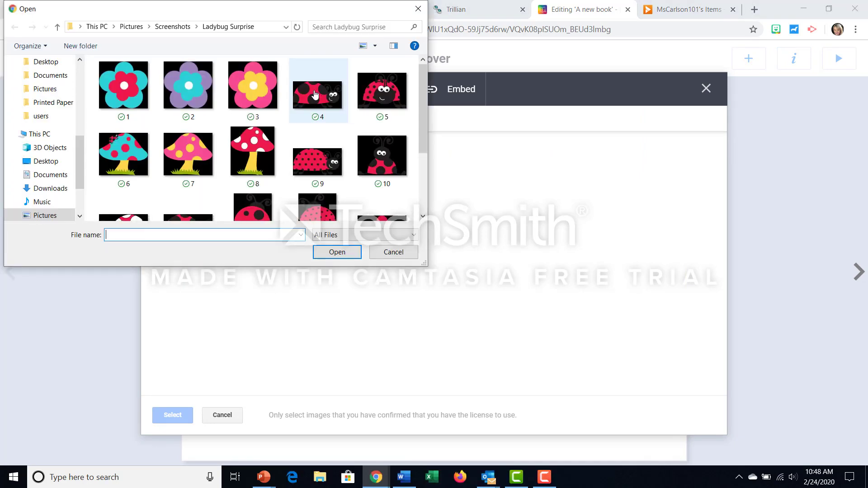
pyautogui.click(249, 161)
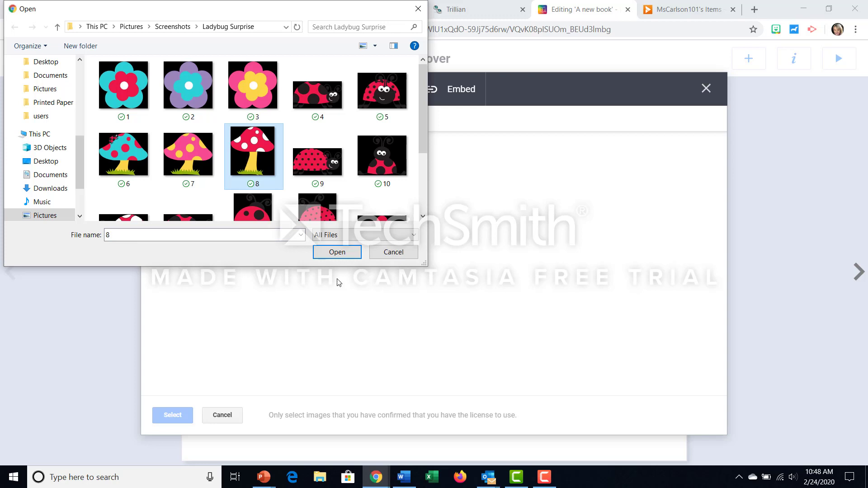
pyautogui.click(337, 252)
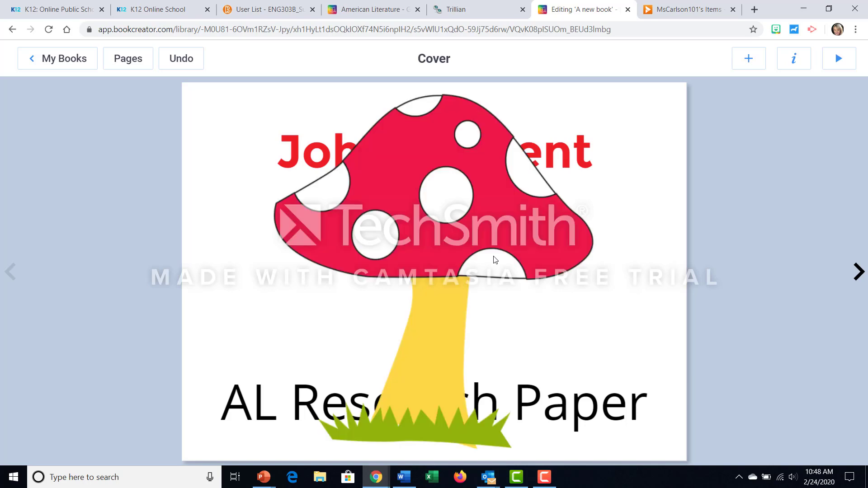
pyautogui.click(496, 239)
pyautogui.moveTo(596, 90); pyautogui.dragTo(492, 220)
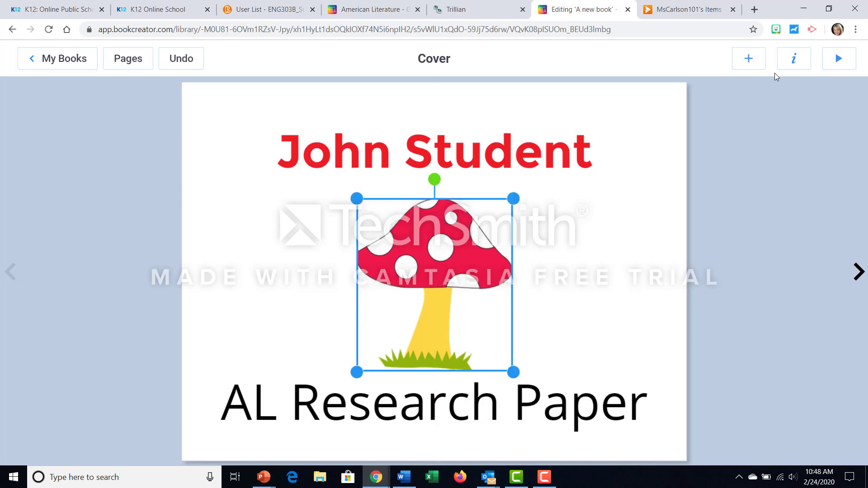
# Try a light blue solid colour as the cover's page background.
pyautogui.click(793, 61)
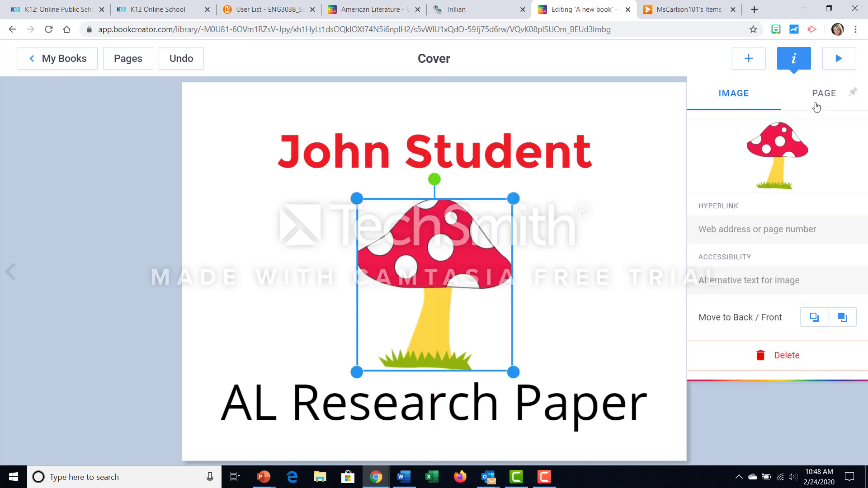
pyautogui.click(816, 106)
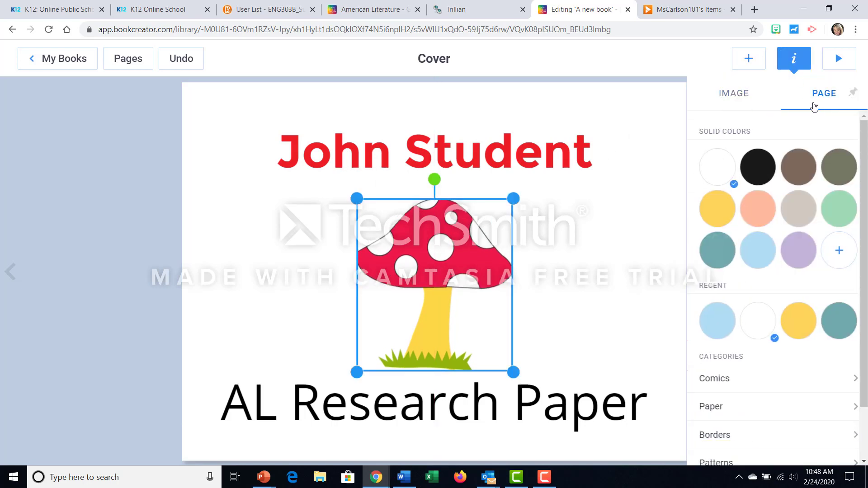
pyautogui.click(750, 259)
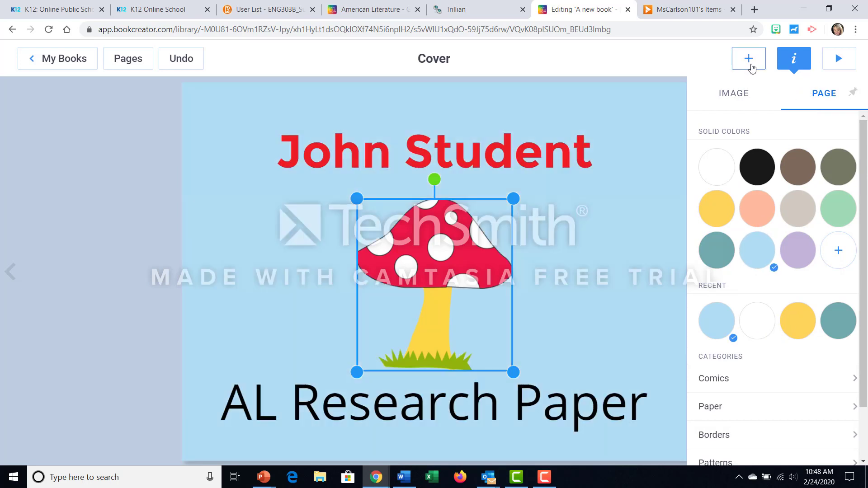
pyautogui.click(793, 62)
pyautogui.click(794, 62)
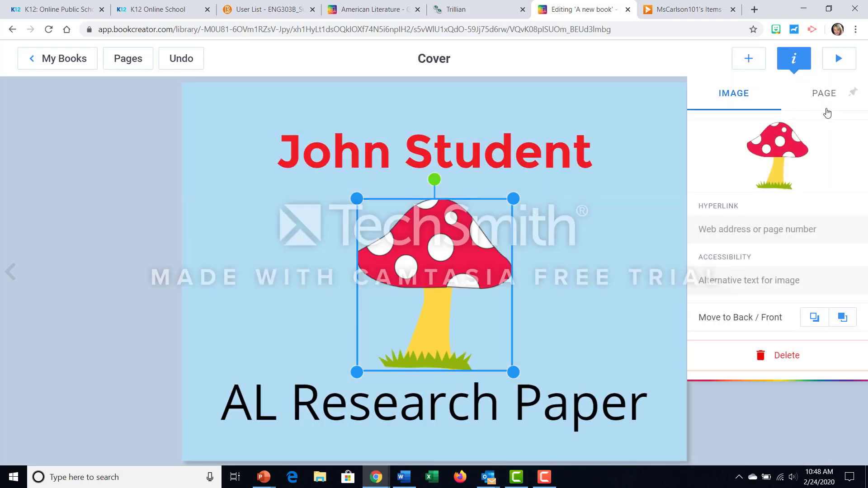
pyautogui.click(823, 106)
pyautogui.click(795, 58)
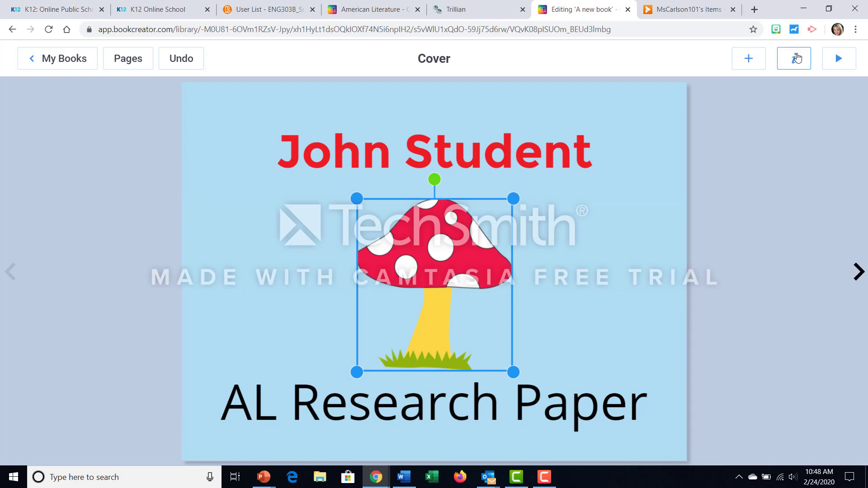
pyautogui.click(795, 63)
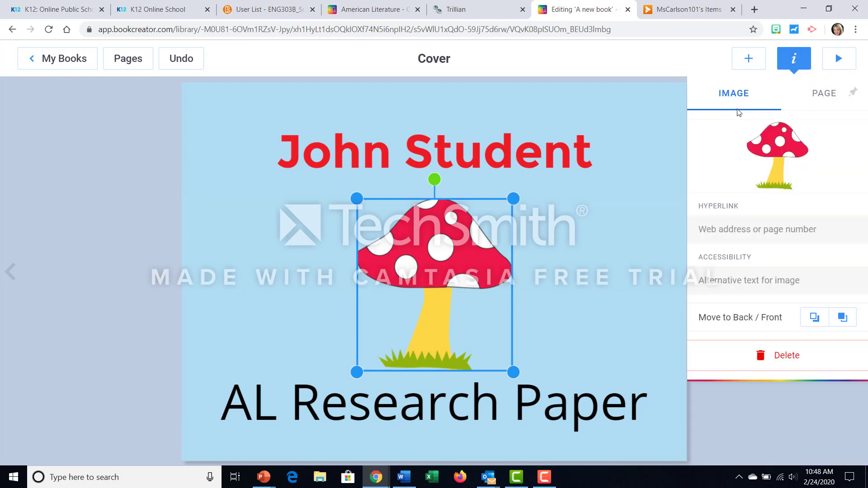
pyautogui.click(792, 58)
# Try the small dotted, music staff and dashed handwriting-line Paper backgrounds on the cover.
pyautogui.click(794, 58)
pyautogui.click(818, 95)
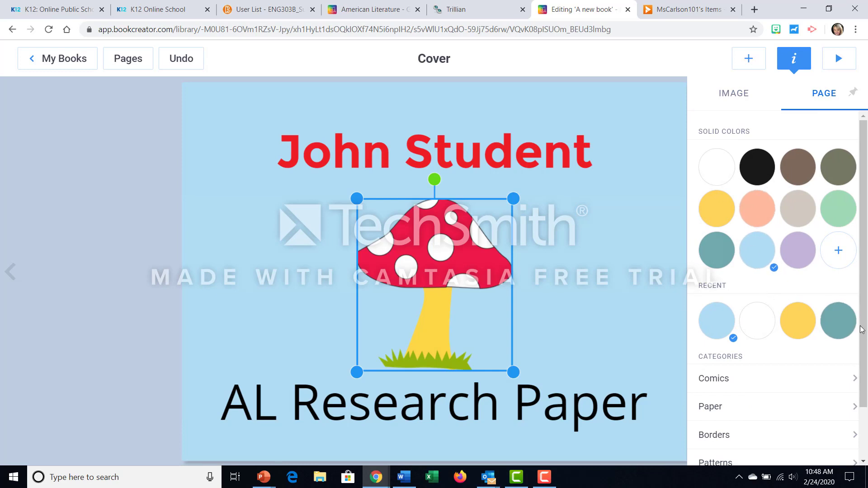
pyautogui.scroll(-2, 809, 406)
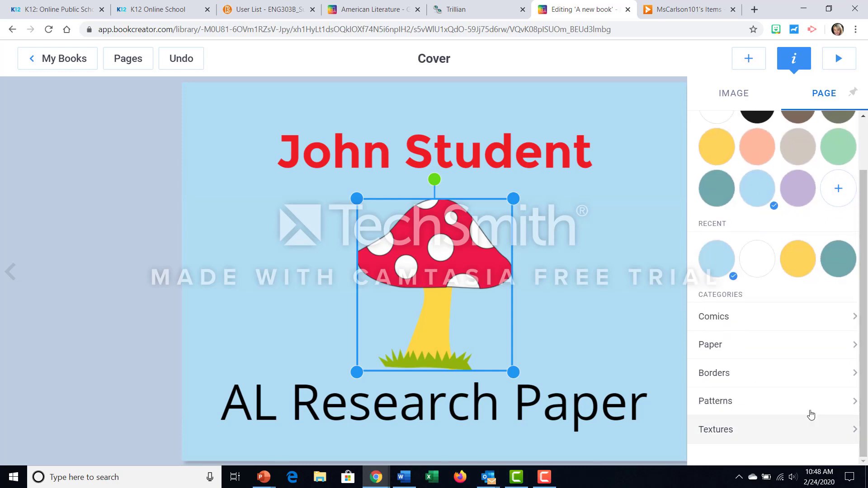
pyautogui.click(738, 345)
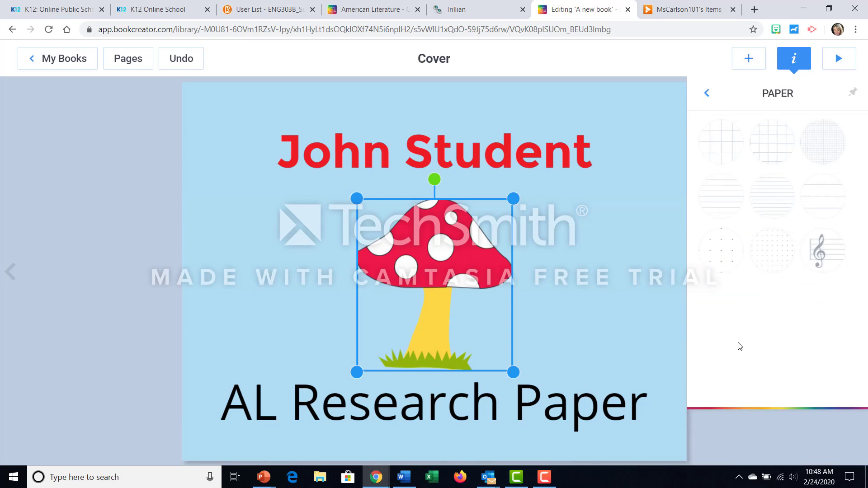
pyautogui.click(771, 250)
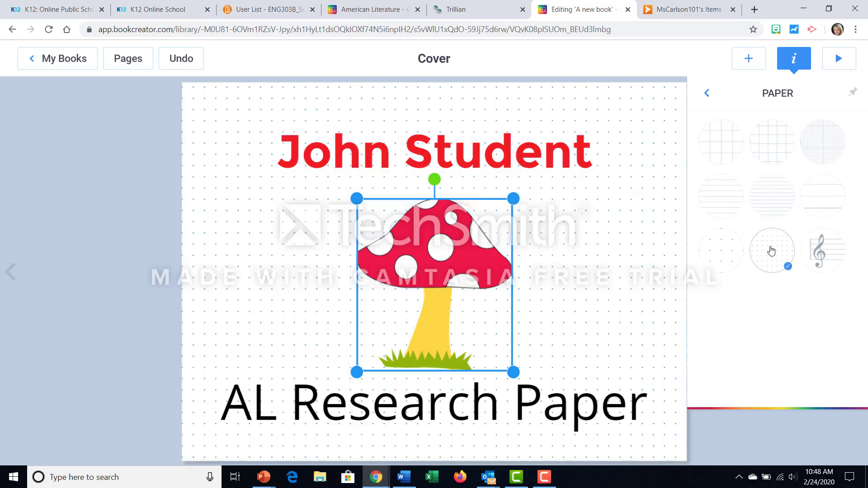
pyautogui.click(812, 250)
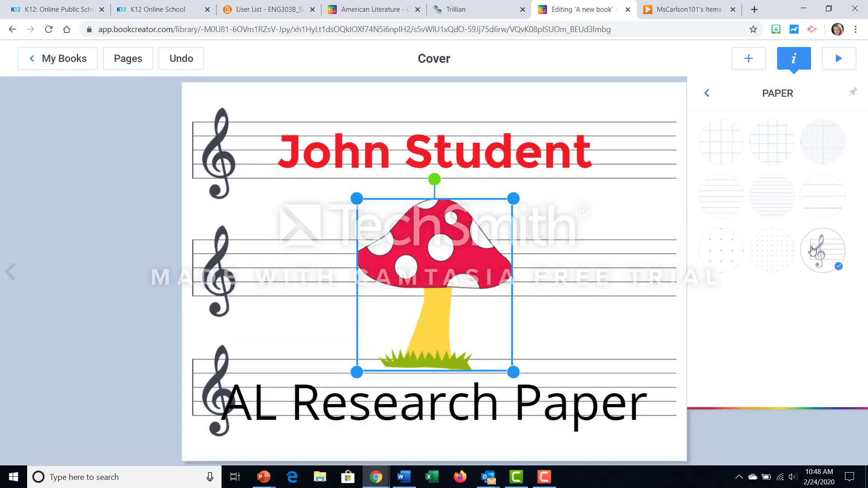
pyautogui.click(815, 200)
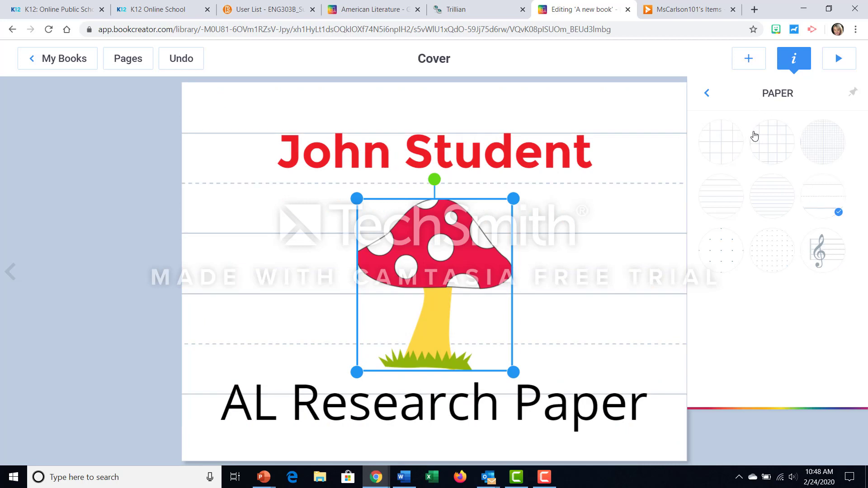
# Apply the colourful bunting flags background from the Borders category to the cover and deselect the mushroom image.
pyautogui.click(706, 93)
pyautogui.click(864, 451)
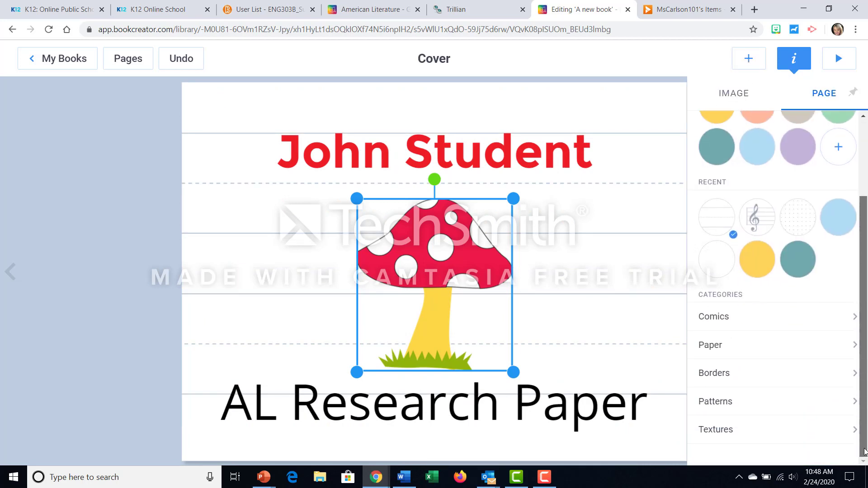
pyautogui.click(798, 381)
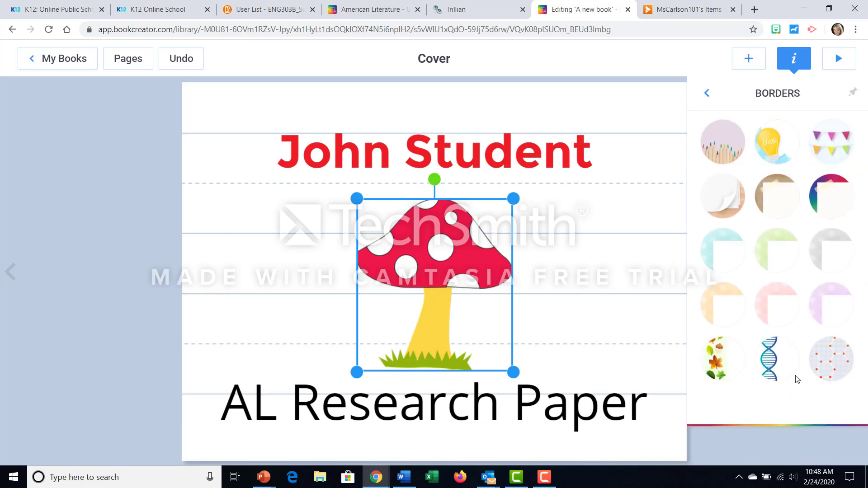
pyautogui.click(823, 158)
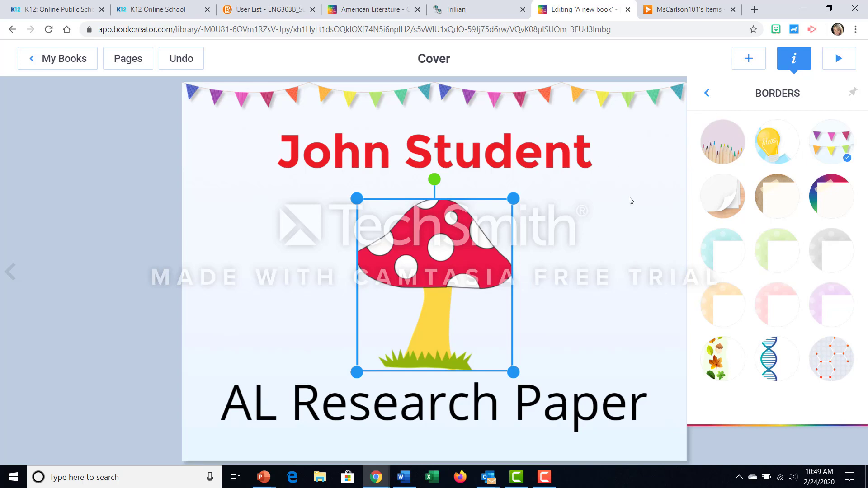
pyautogui.click(706, 93)
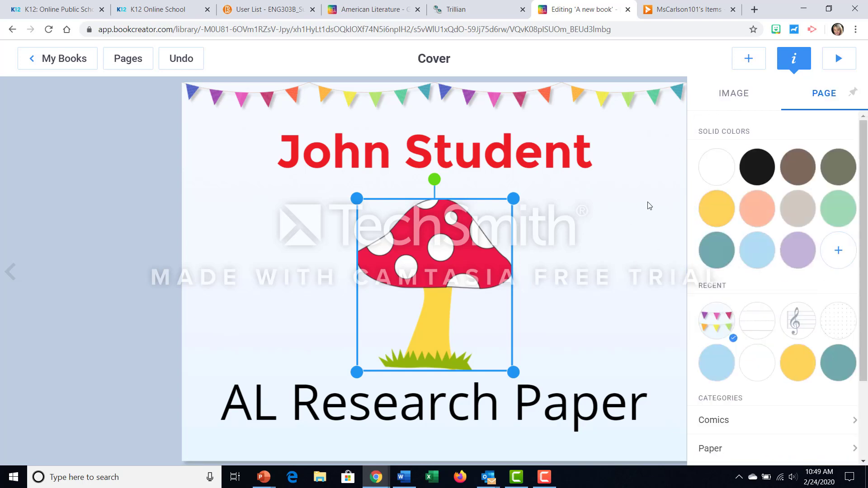
pyautogui.click(583, 202)
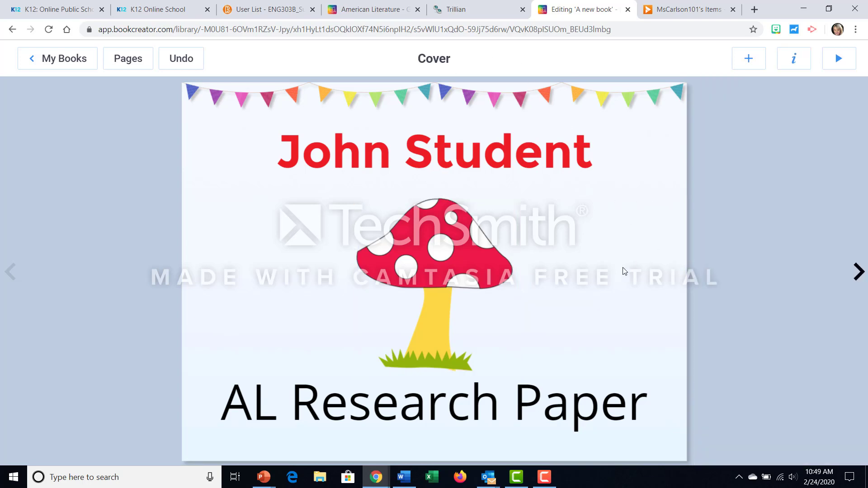
# Return to the book library to view the new book's cover, and reopen that book for editing.
pyautogui.click(75, 60)
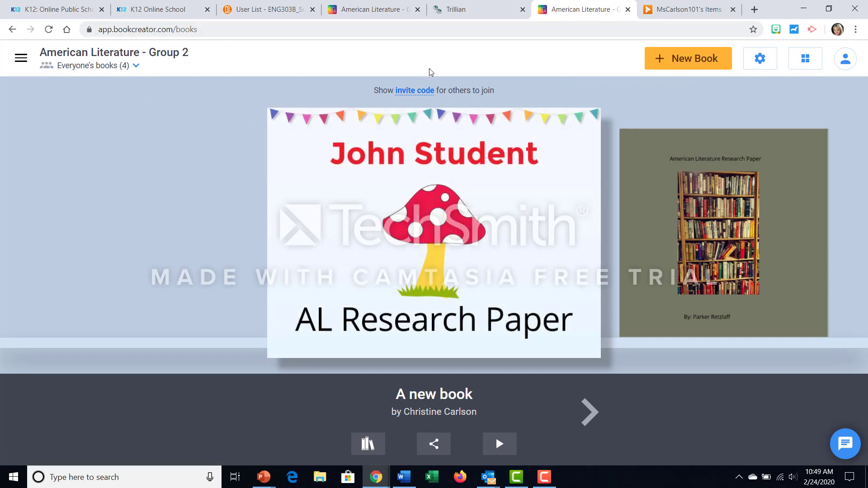
pyautogui.moveTo(564, 215)
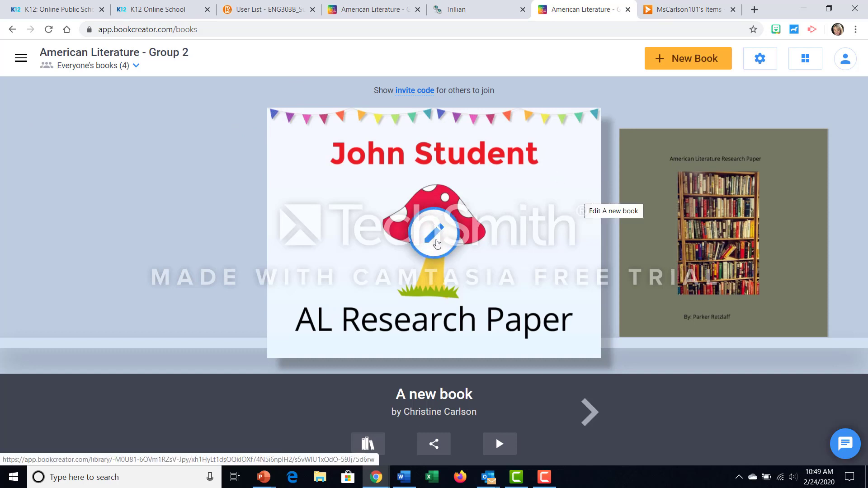
pyautogui.click(435, 235)
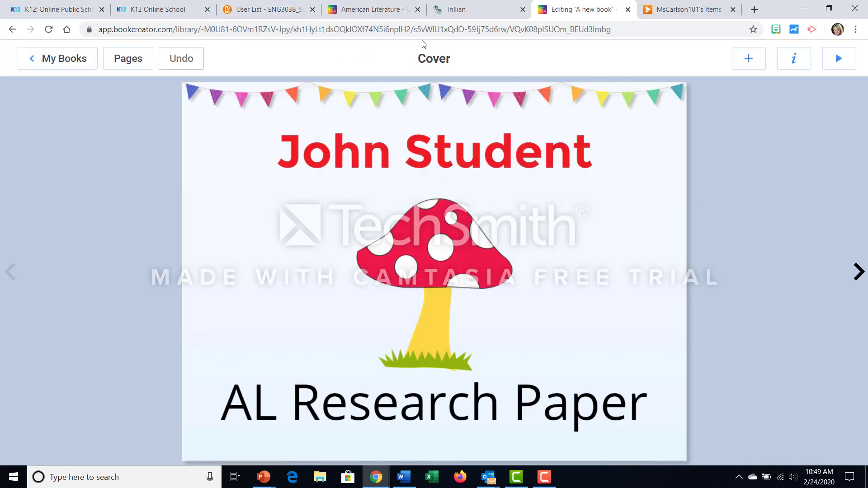
# Add the text "Brainstorming Page 1" to page 2 and place it near the top centre of the page.
pyautogui.click(858, 271)
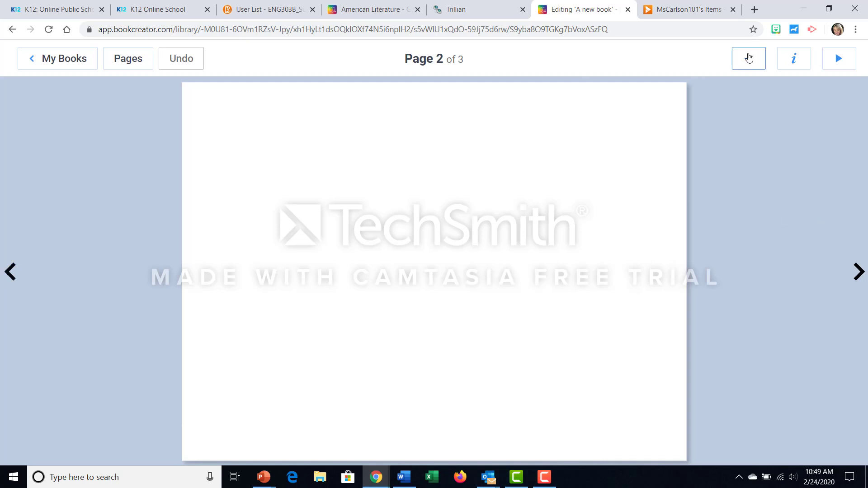
pyautogui.click(748, 59)
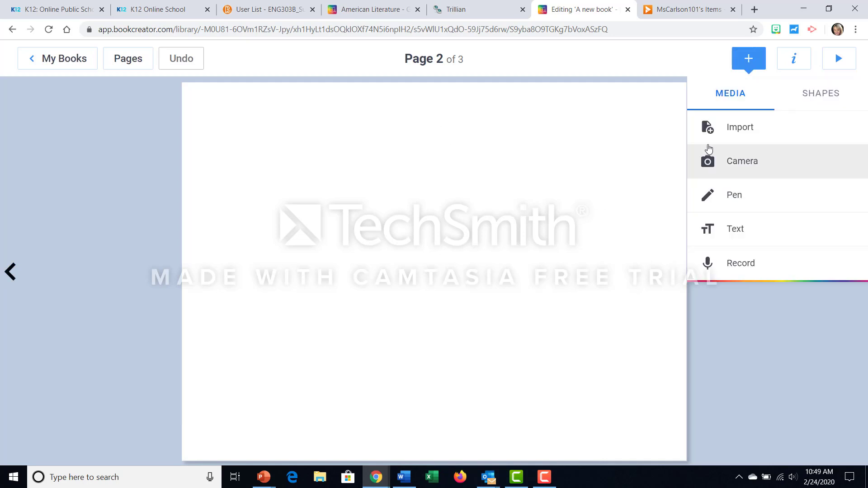
pyautogui.click(740, 233)
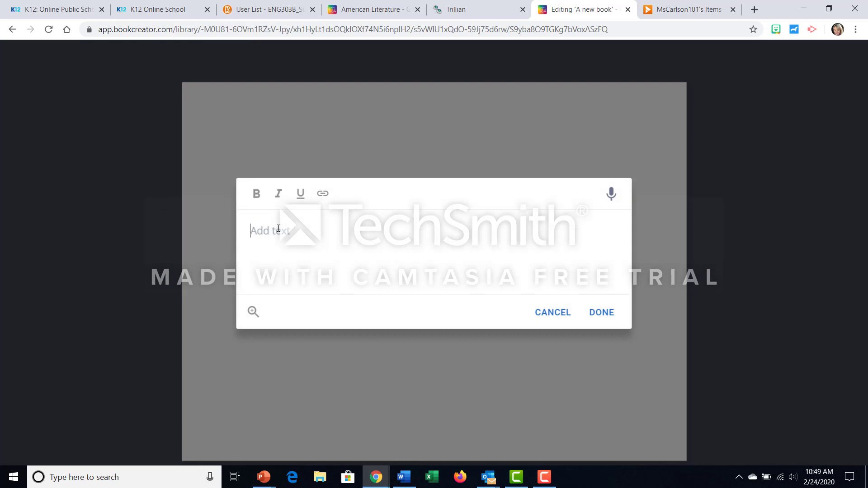
pyautogui.write('Brainstorming Page 1')
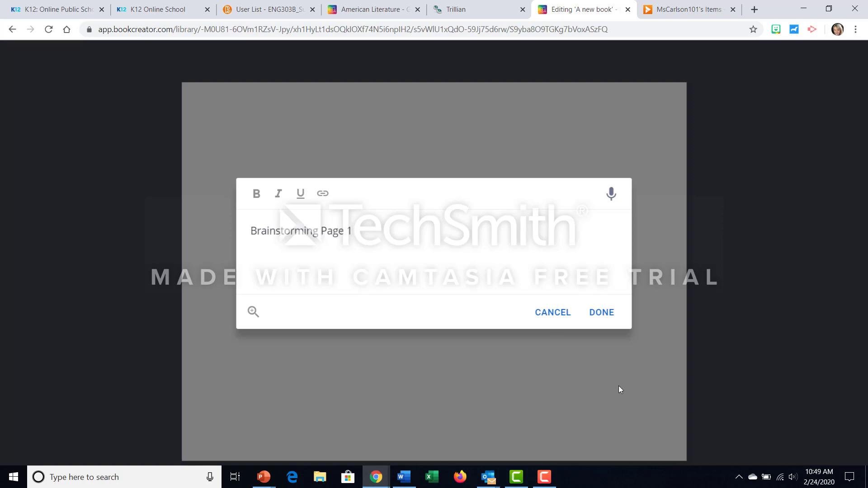
pyautogui.click(600, 312)
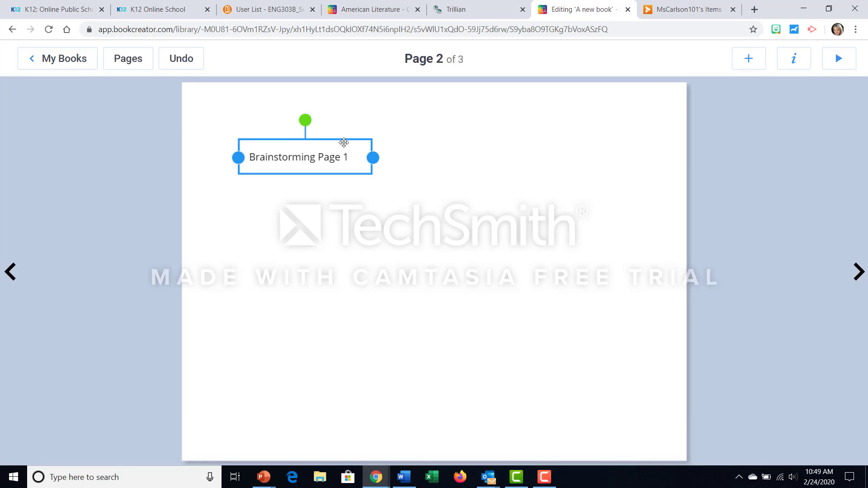
pyautogui.moveTo(344, 143); pyautogui.dragTo(483, 125)
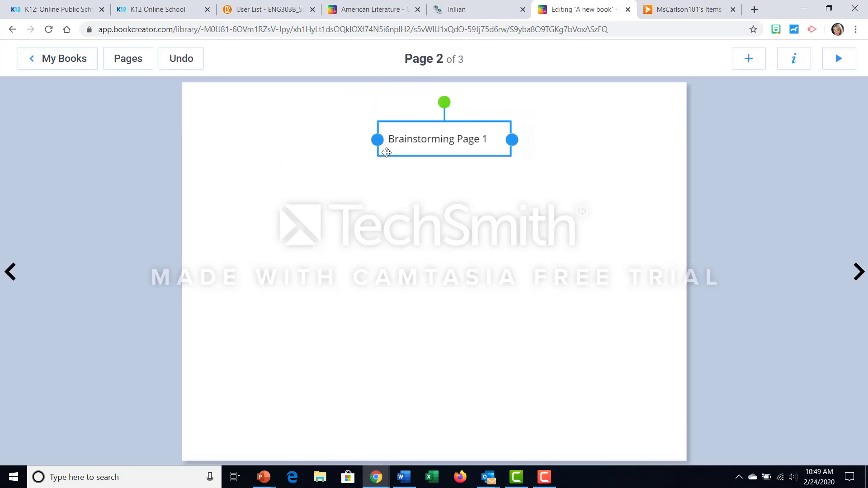
# Set the "Brainstorming Page 1" heading's text size to 69 and its colour to purple.
pyautogui.doubleClick(387, 154)
pyautogui.click(595, 312)
pyautogui.click(799, 62)
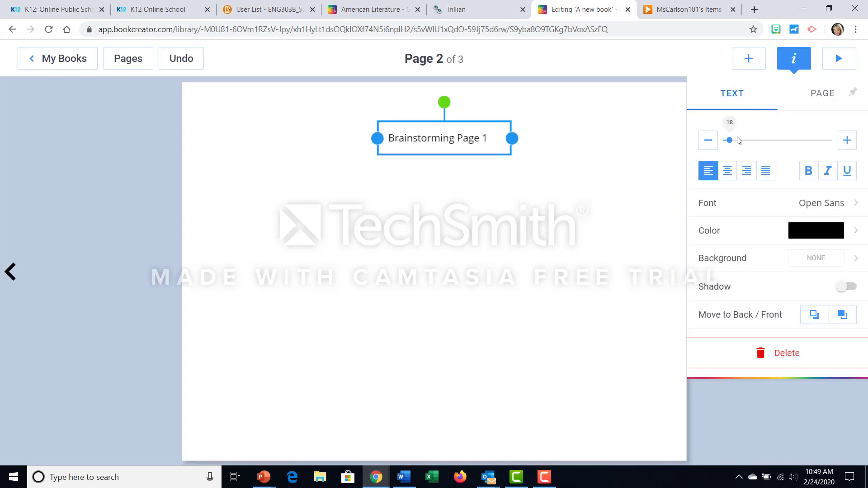
pyautogui.moveTo(729, 139); pyautogui.dragTo(751, 140)
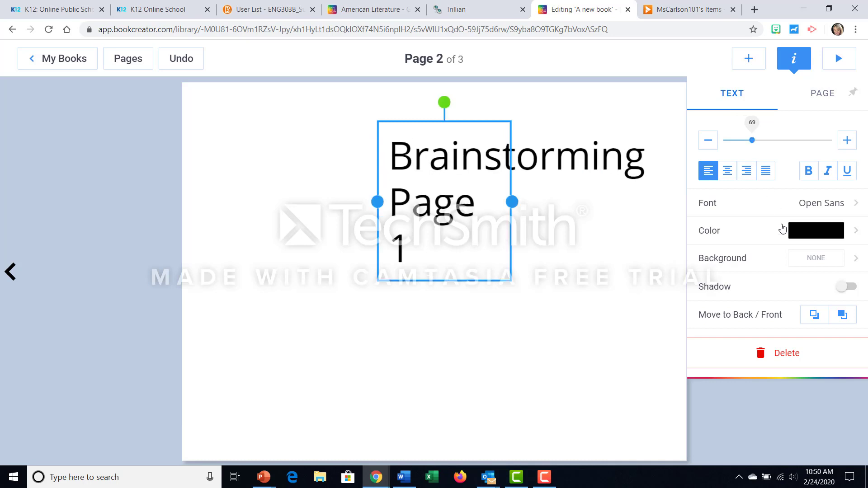
pyautogui.click(795, 230)
pyautogui.click(797, 220)
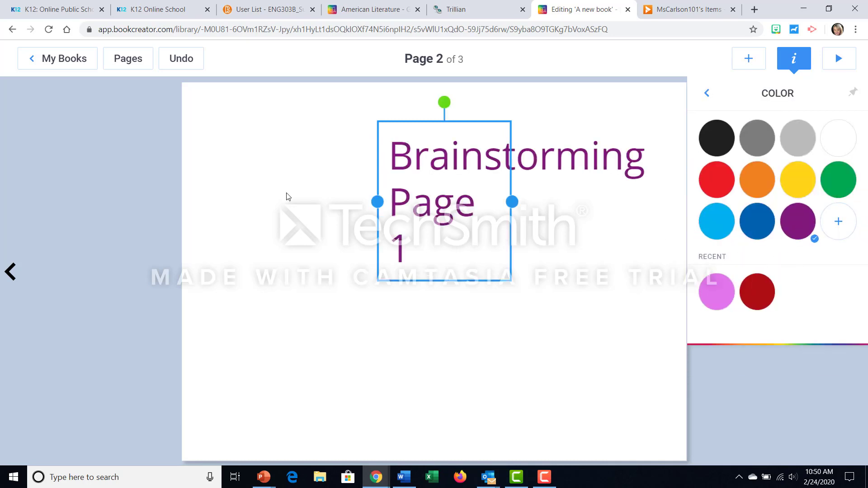
# Widen the heading's text box so it fits on one line, and shift it slightly up and to the right.
pyautogui.moveTo(381, 198); pyautogui.dragTo(201, 179)
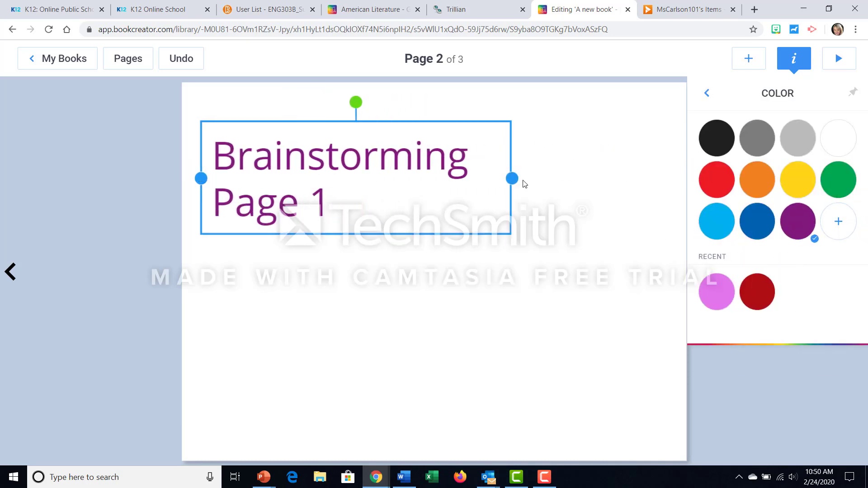
pyautogui.moveTo(518, 177); pyautogui.dragTo(671, 176)
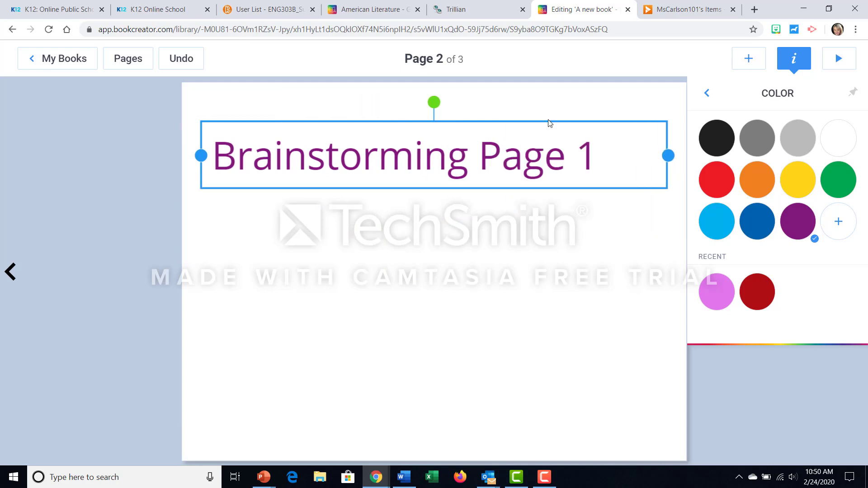
pyautogui.moveTo(548, 122); pyautogui.dragTo(576, 112)
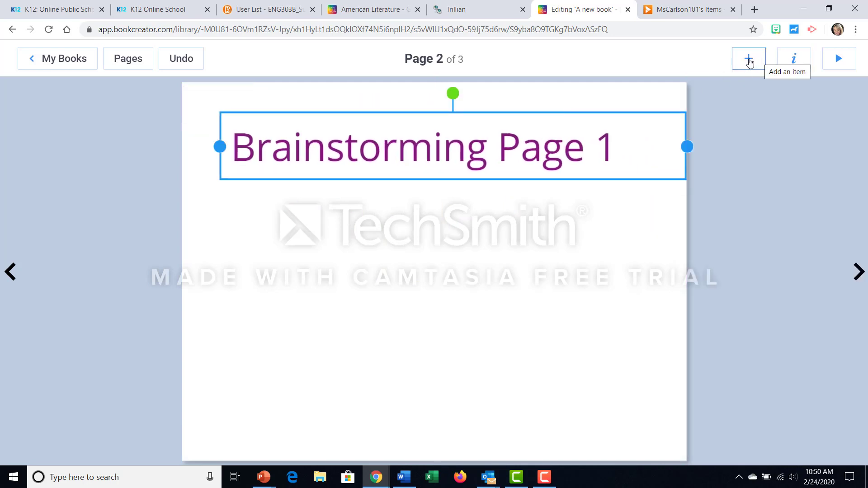
# Add a thought bubble shape to page 2 and place it on the right side below the heading.
pyautogui.click(748, 59)
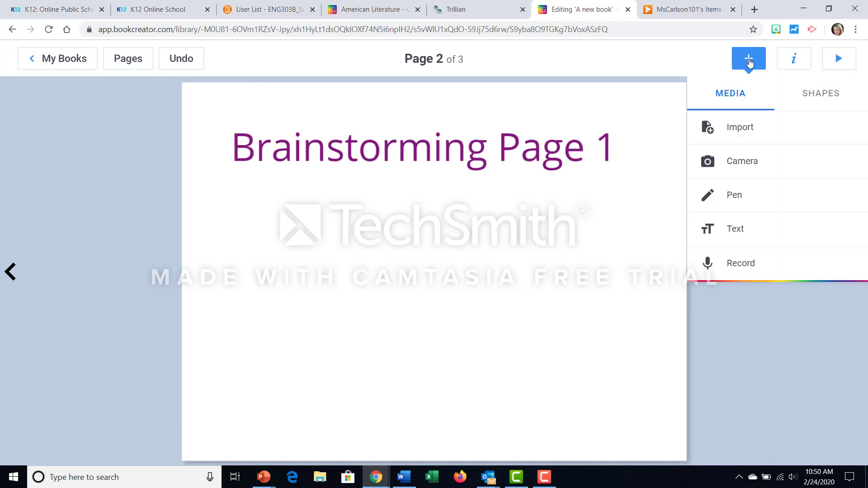
pyautogui.click(820, 95)
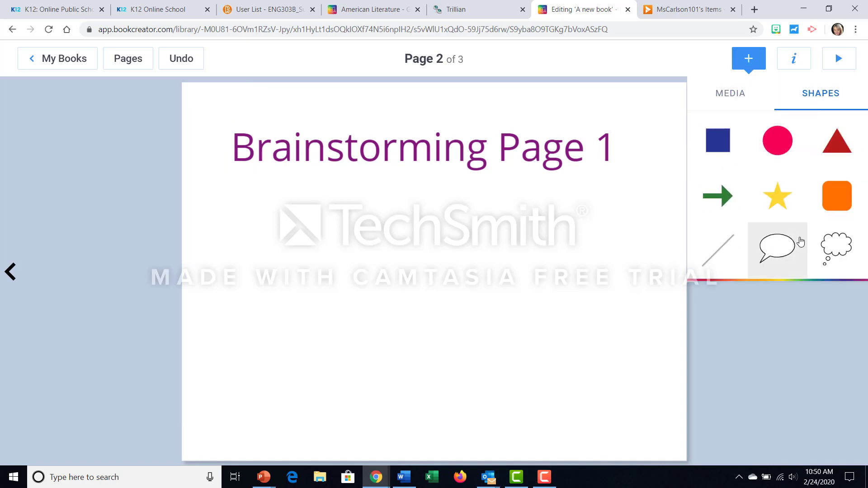
pyautogui.click(828, 249)
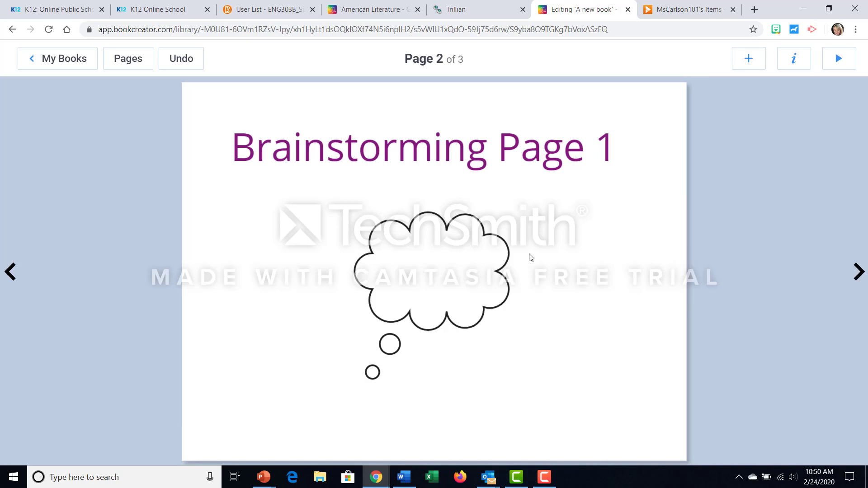
pyautogui.moveTo(480, 268); pyautogui.dragTo(619, 236)
# Add an orange rounded rectangle and position it in the middle of the page, just left of the thought bubble.
pyautogui.click(751, 59)
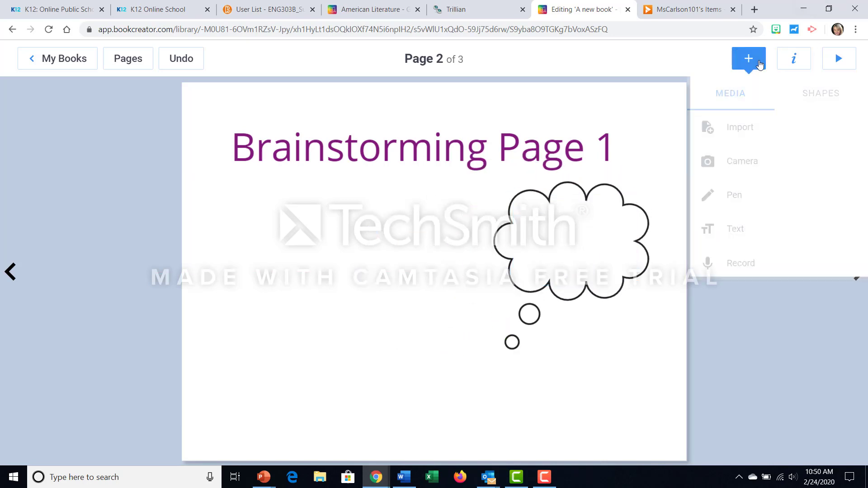
pyautogui.click(830, 95)
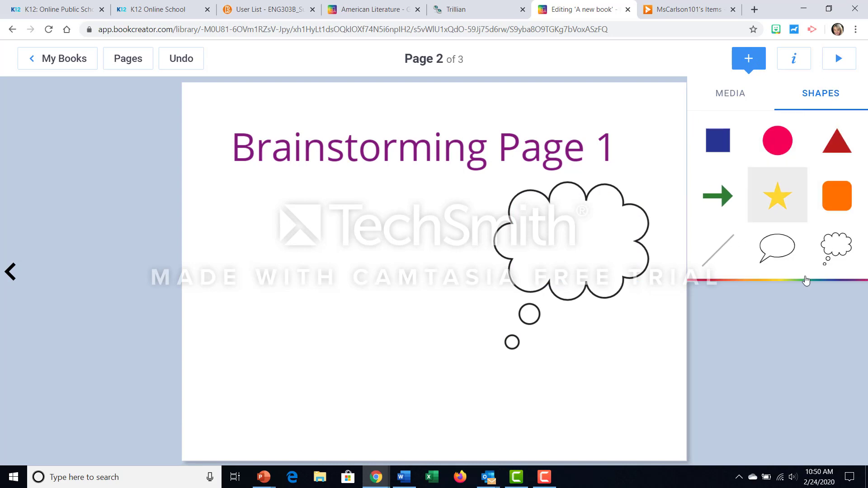
pyautogui.click(844, 203)
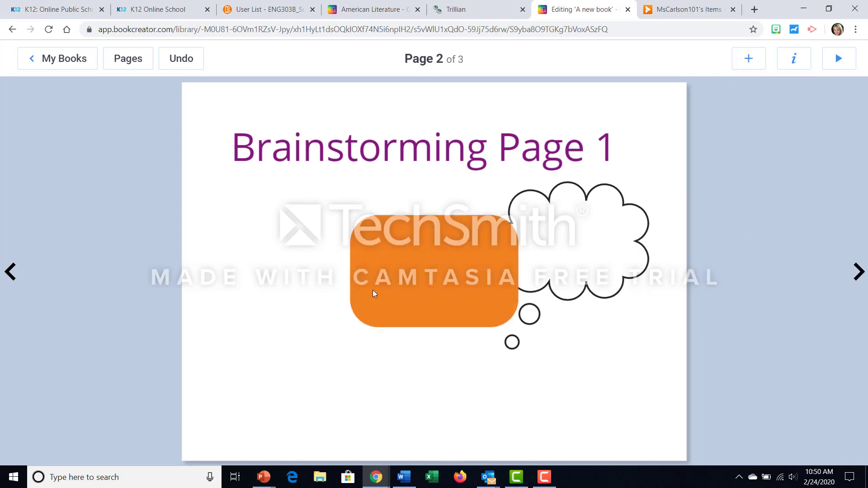
pyautogui.moveTo(374, 293); pyautogui.dragTo(367, 310)
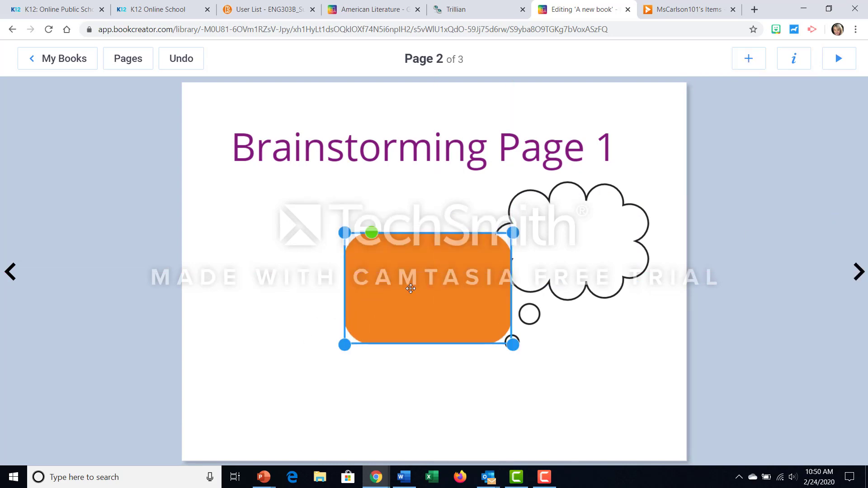
pyautogui.moveTo(438, 288); pyautogui.dragTo(415, 268)
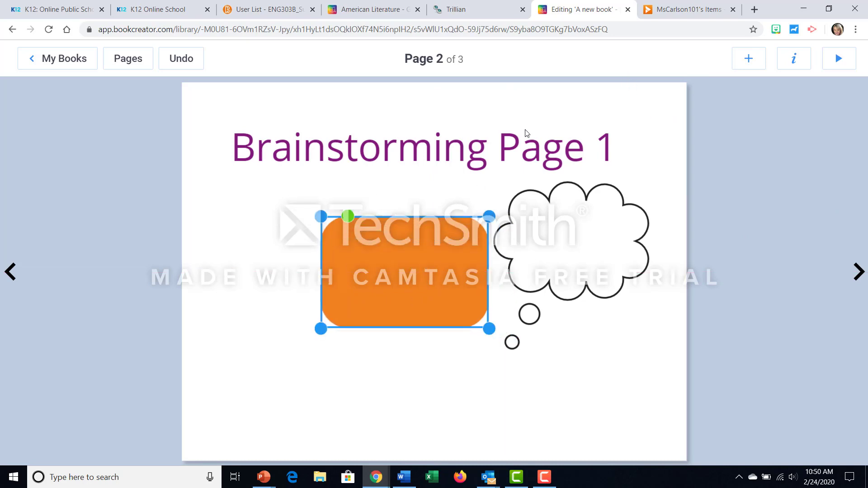
# Add the text "Modernist Poetry" and place it on the orange rounded rectangle.
pyautogui.click(749, 59)
pyautogui.click(738, 239)
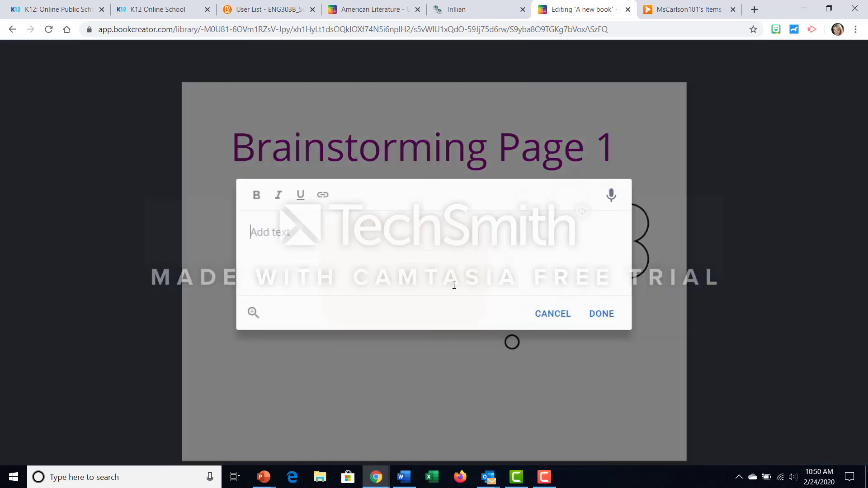
pyautogui.write('Modernist Poetry')
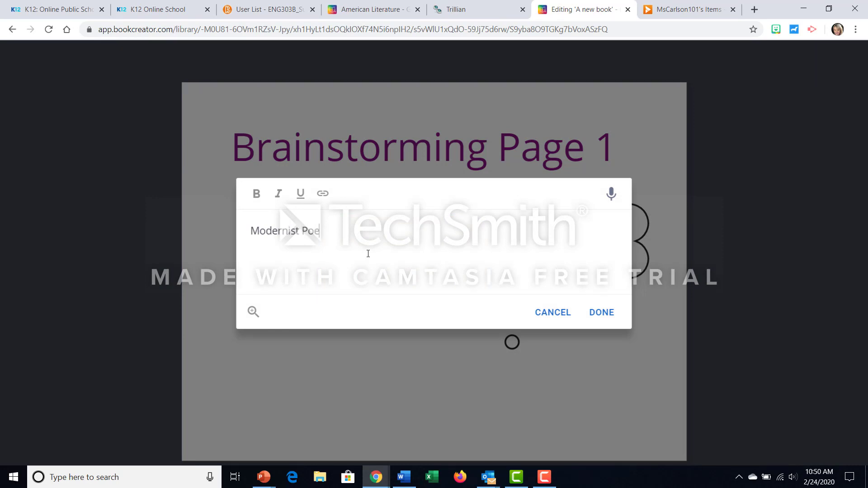
pyautogui.click(597, 312)
pyautogui.moveTo(338, 174); pyautogui.dragTo(445, 289)
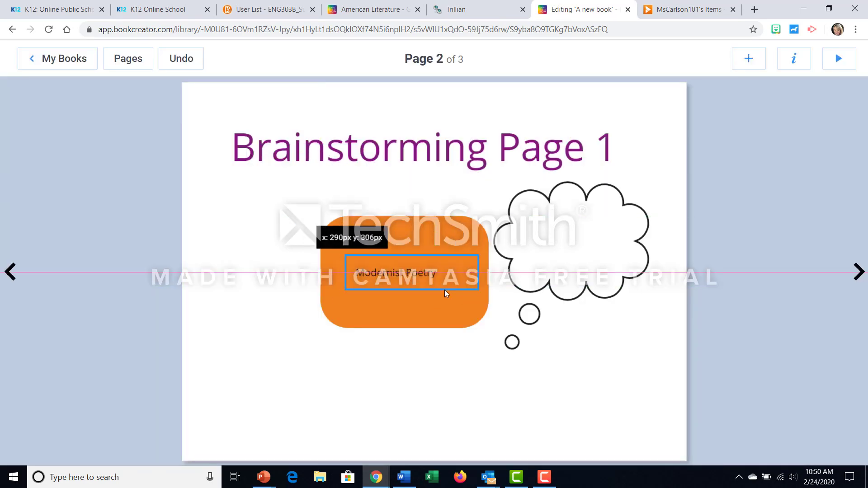
# Set the "Modernist Poetry" text size to 43 and move it up to fit inside the orange shape.
pyautogui.click(796, 62)
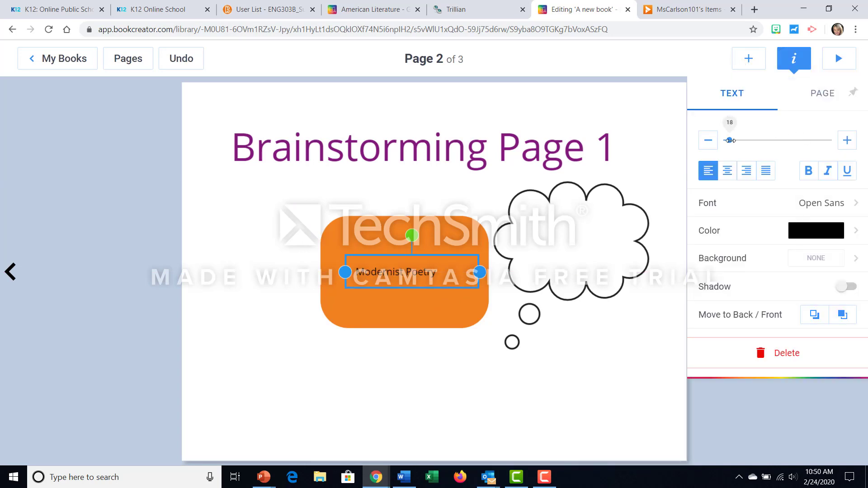
pyautogui.moveTo(729, 141); pyautogui.dragTo(739, 140)
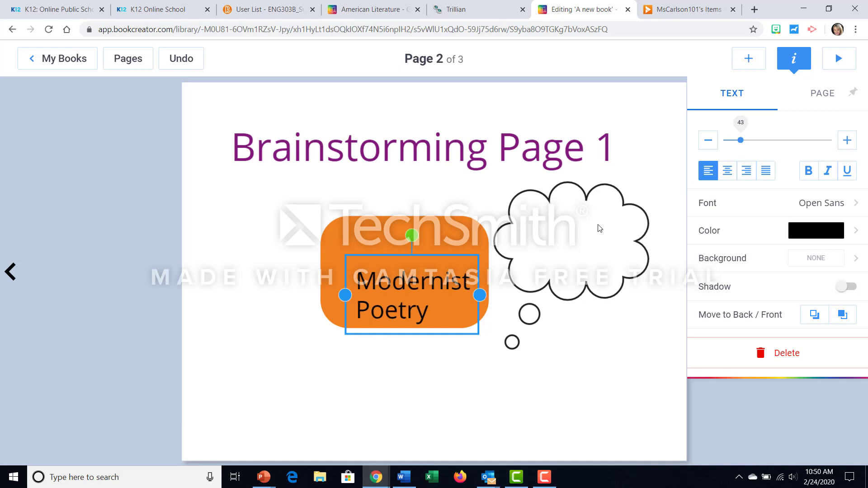
pyautogui.moveTo(457, 256); pyautogui.dragTo(454, 234)
# Add a circle shape and place it in the page's lower-left area, below the orange rectangle.
pyautogui.click(755, 56)
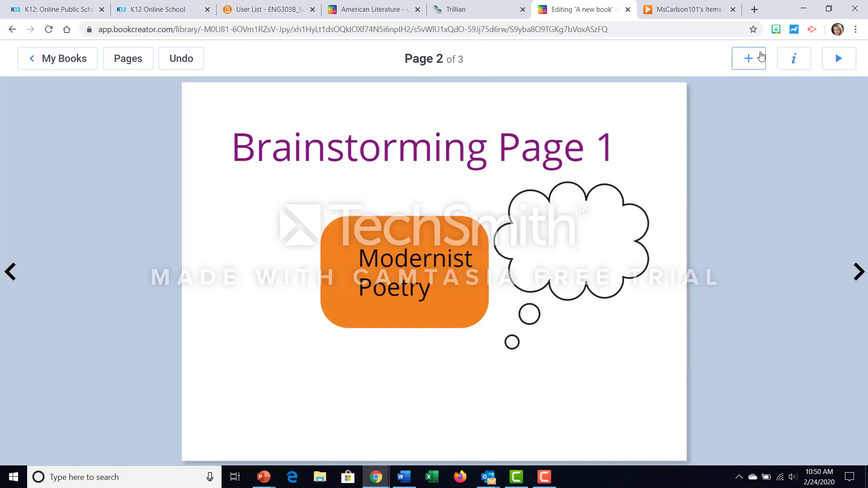
pyautogui.click(805, 95)
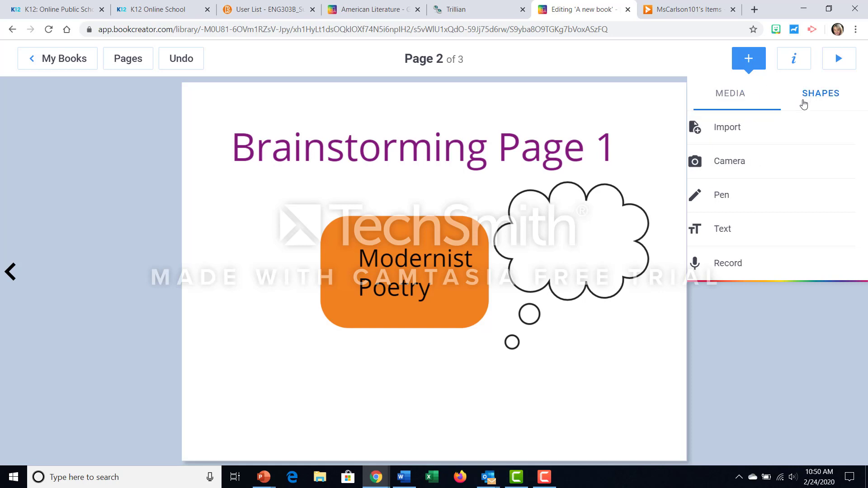
pyautogui.click(778, 154)
pyautogui.moveTo(468, 261); pyautogui.dragTo(317, 364)
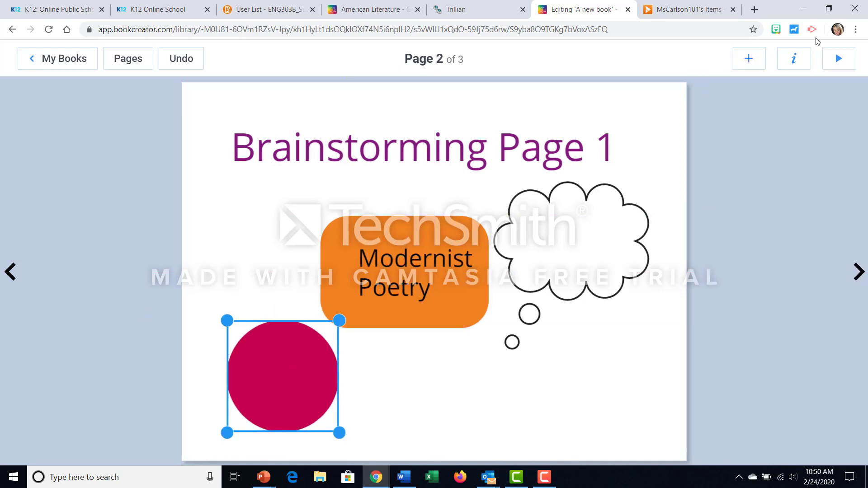
pyautogui.click(793, 57)
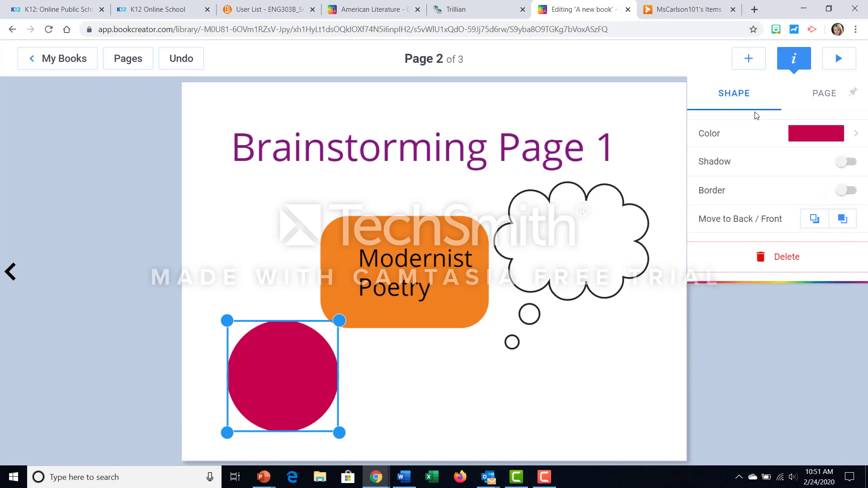
# Add the text "Carl Sandburg" and place it over the circle.
pyautogui.click(747, 60)
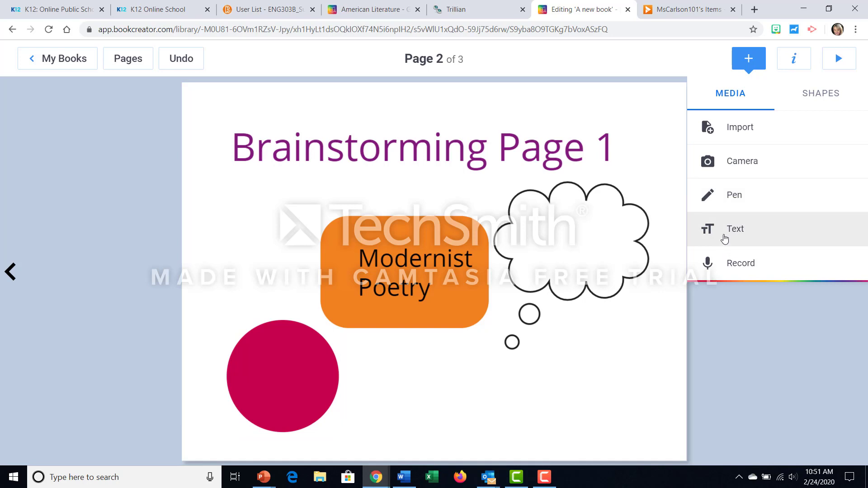
pyautogui.click(723, 236)
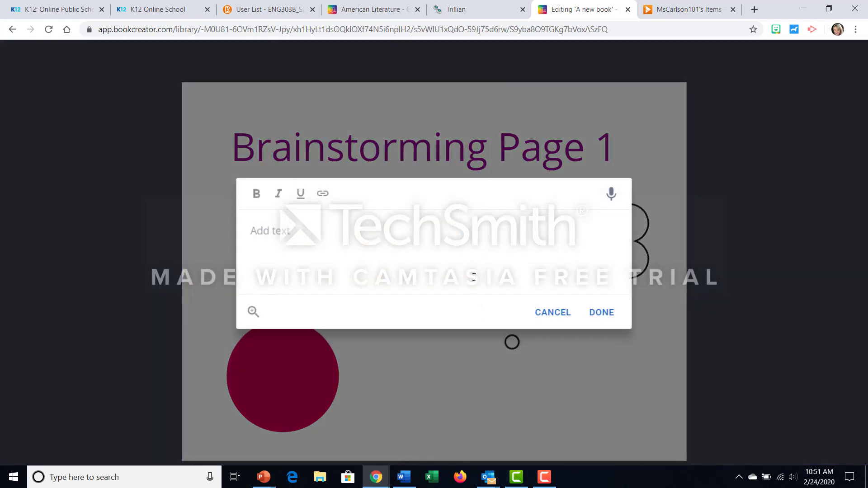
pyautogui.write('CARL Sandburg')
pyautogui.click(601, 312)
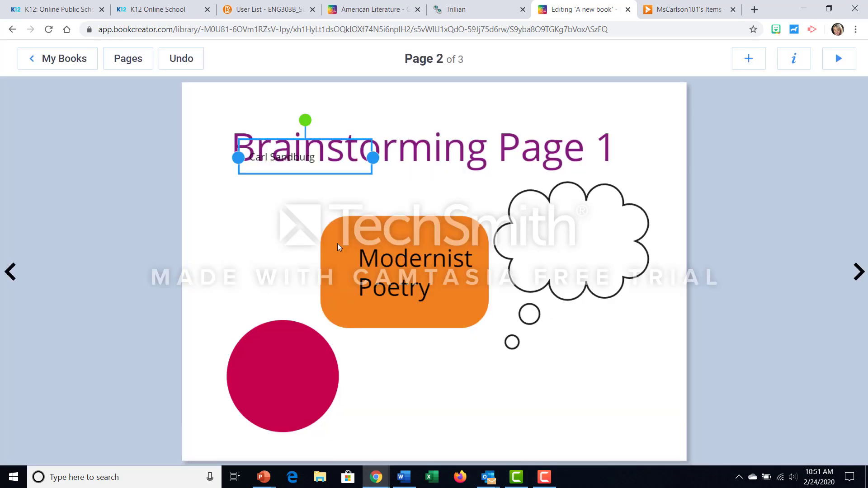
pyautogui.moveTo(295, 171); pyautogui.dragTo(294, 391)
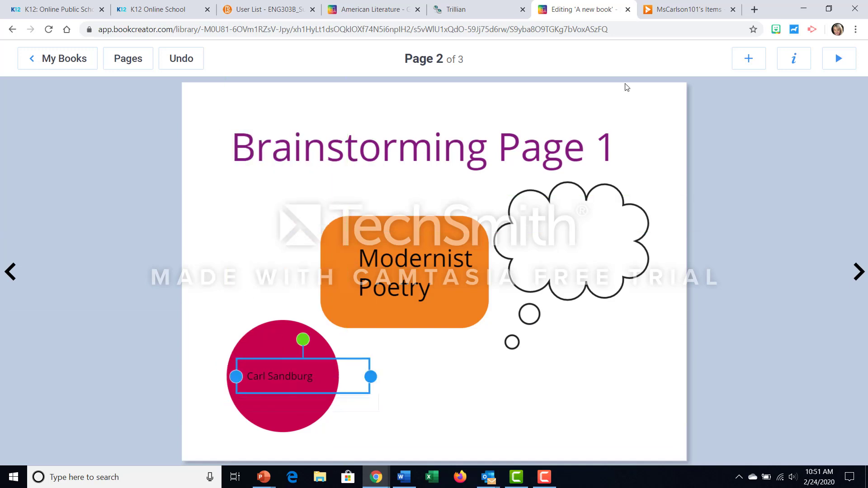
# Set the colour of the "Carl Sandburg" text to white.
pyautogui.click(795, 58)
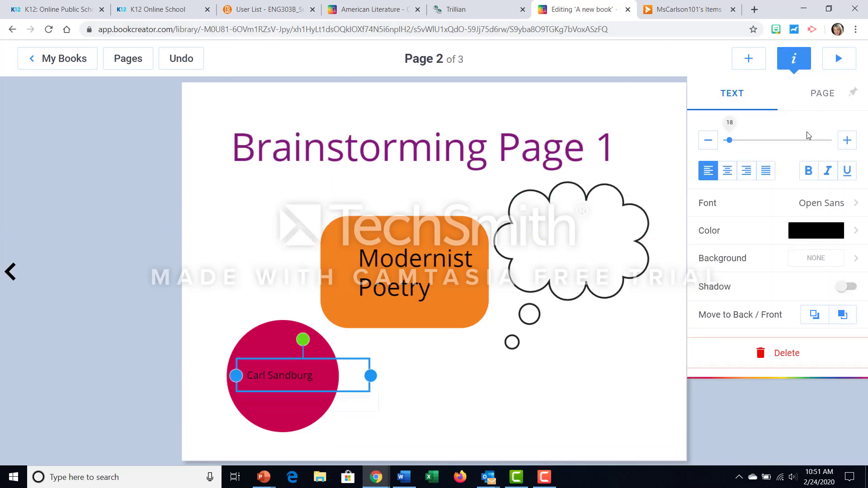
pyautogui.click(815, 240)
pyautogui.click(841, 148)
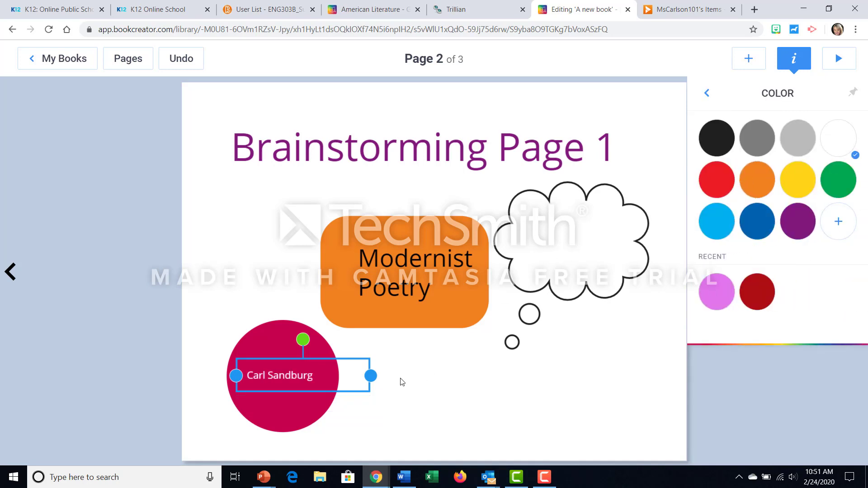
# Narrow the "Carl Sandburg" text box so its edge aligns with the edge of the circle behind it, and deselect it.
pyautogui.moveTo(368, 372); pyautogui.dragTo(339, 375)
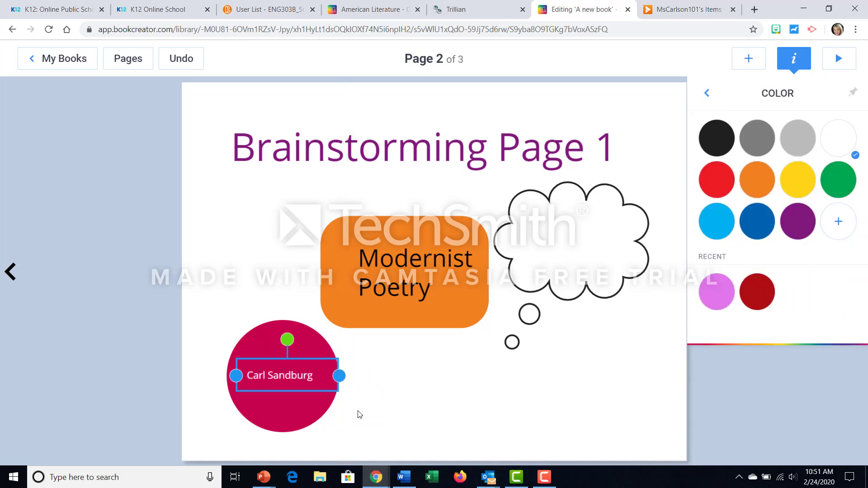
pyautogui.click(358, 413)
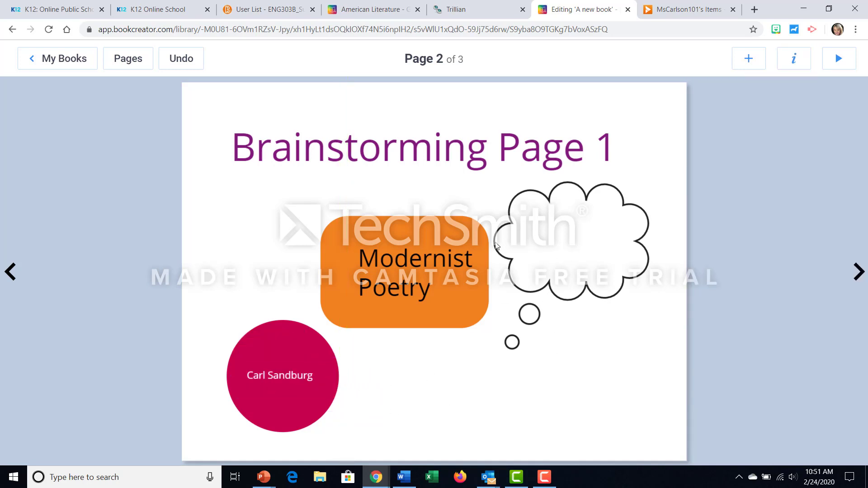
# Add another circle shape, shrink it to a small upright oval, and place it below the orange rectangle, beside the "Carl Sandburg" circle.
pyautogui.click(754, 63)
pyautogui.click(816, 91)
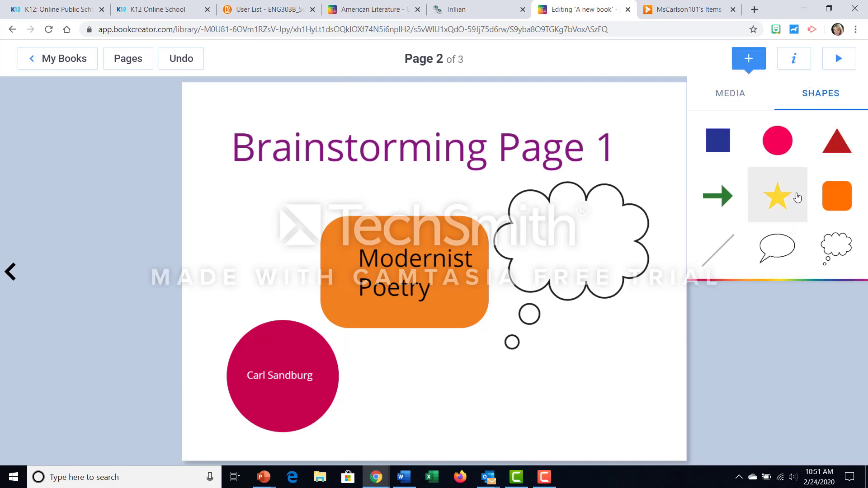
pyautogui.click(777, 144)
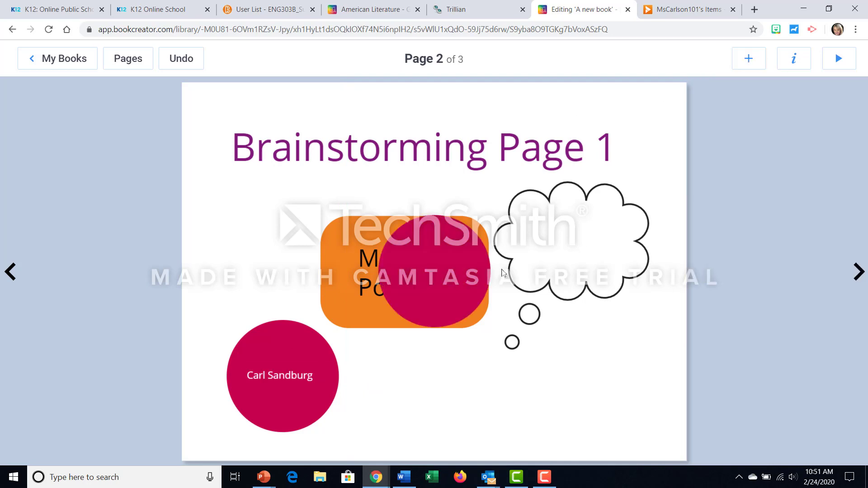
pyautogui.moveTo(435, 298); pyautogui.dragTo(409, 413)
pyautogui.moveTo(467, 329); pyautogui.dragTo(407, 388)
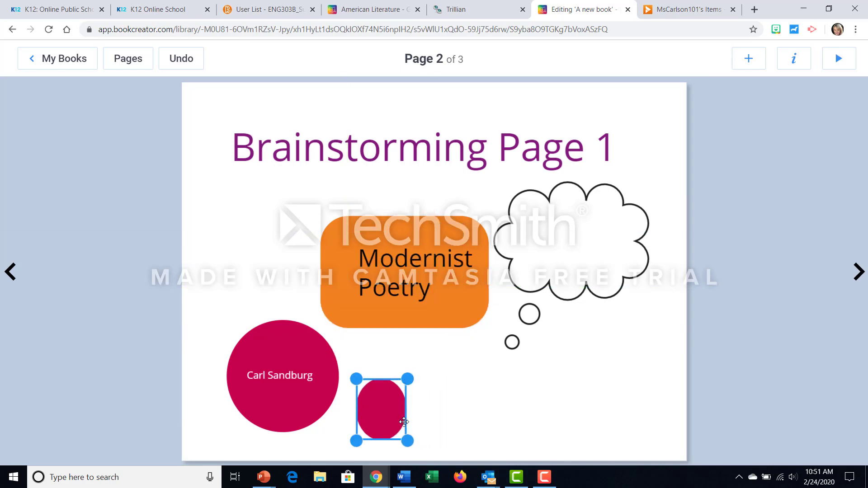
pyautogui.moveTo(404, 421); pyautogui.dragTo(424, 426)
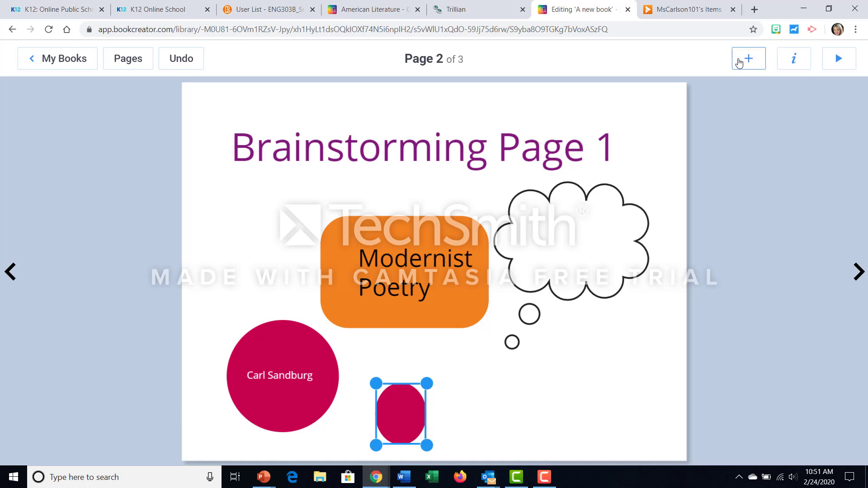
# Open the shape settings of the small oval below the orange rectangle.
pyautogui.click(793, 58)
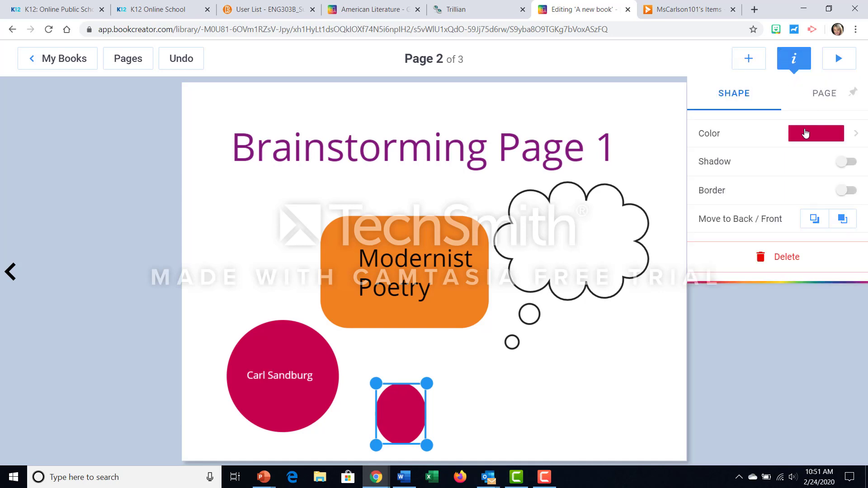